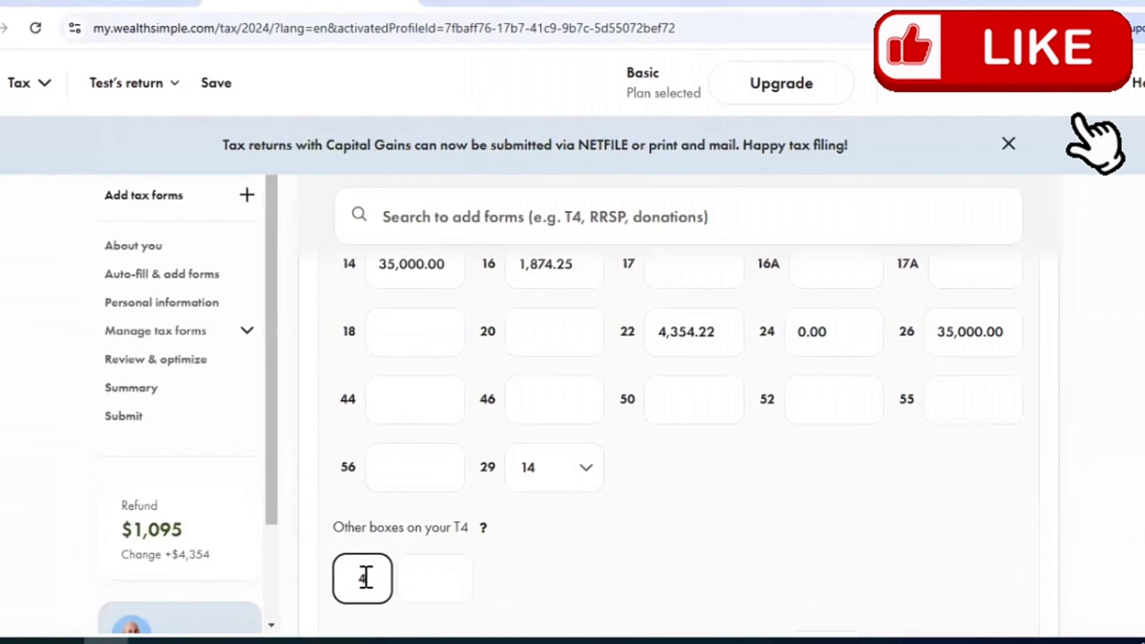
- Add box 45 to the other boxes on the T4 slip and set its code to 1
{"action": "type", "text": "5"}
{"action": "left_click", "coordinate": [688, 578]}
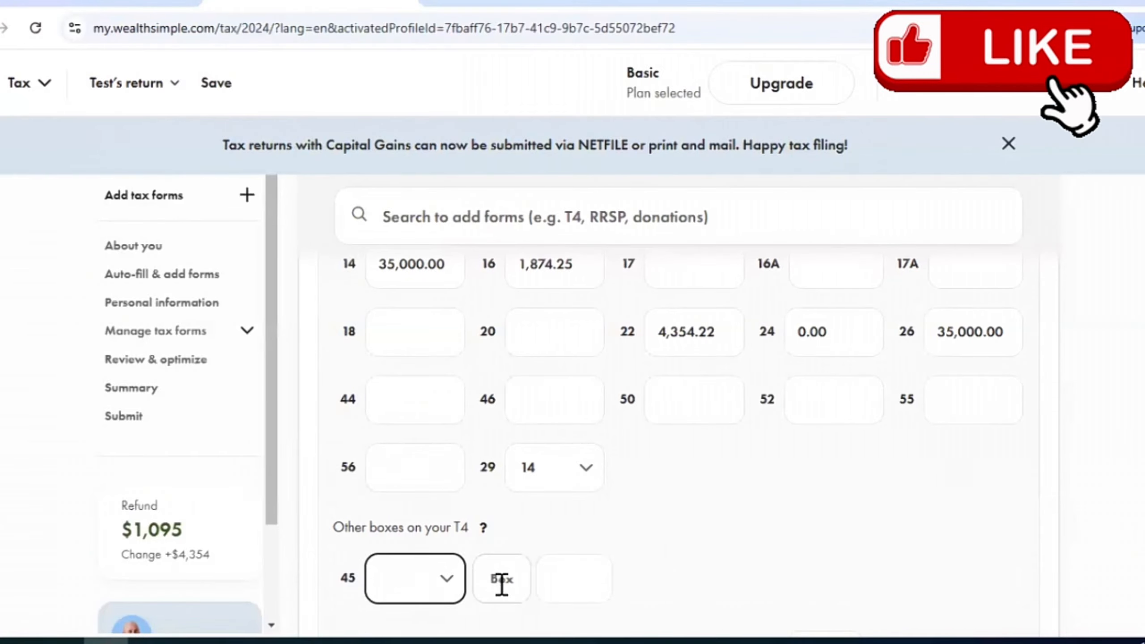
{"action": "left_click", "coordinate": [501, 579]}
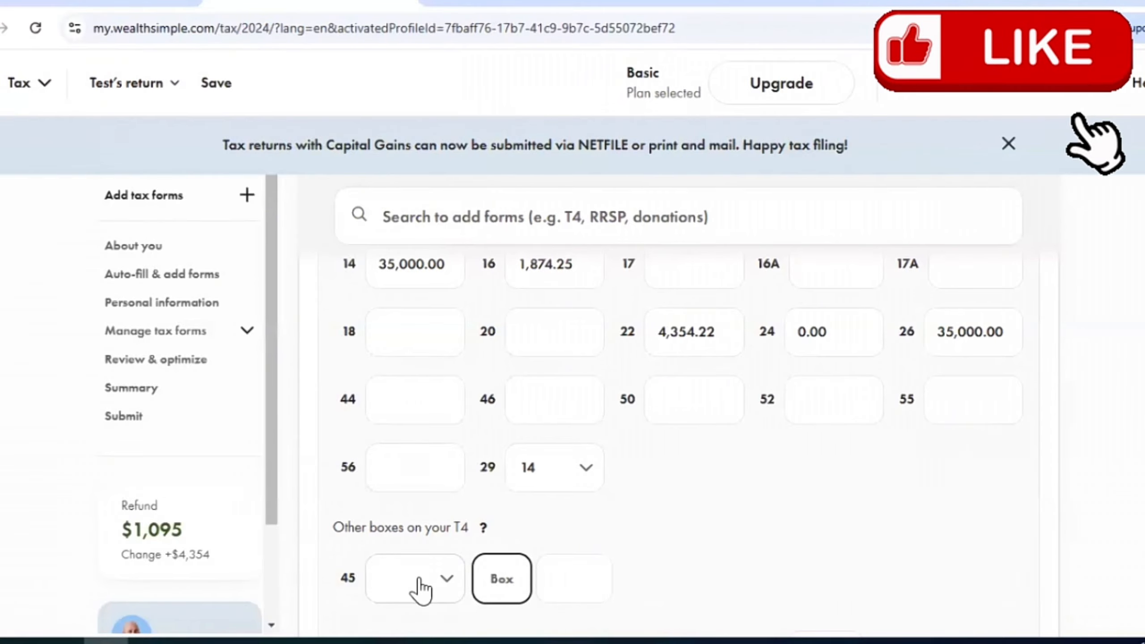
{"action": "left_click", "coordinate": [446, 583]}
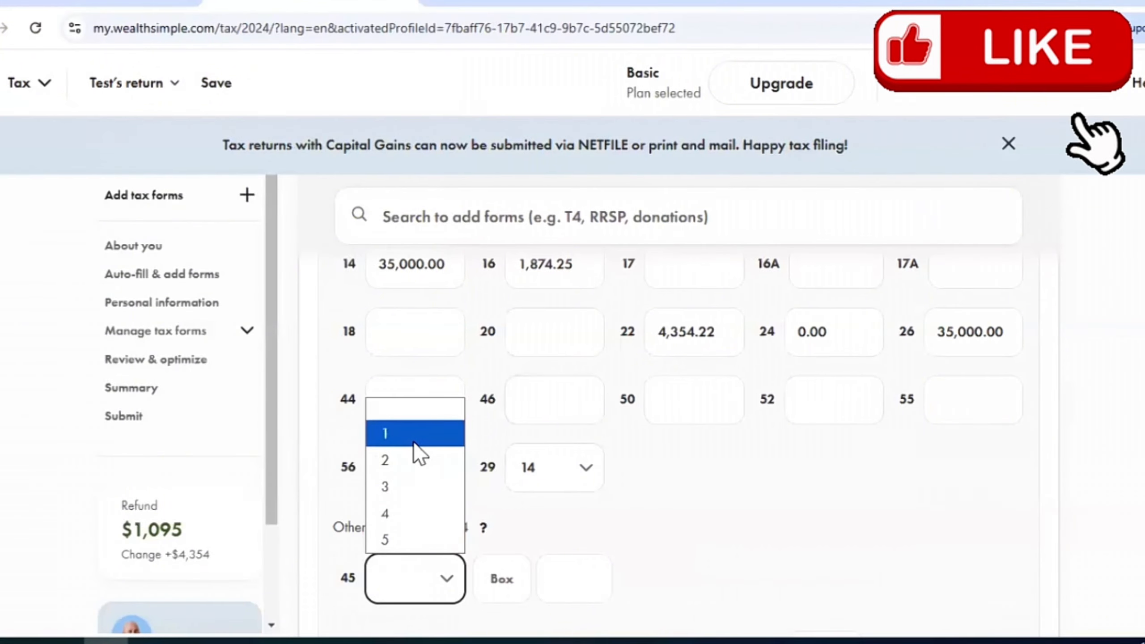
{"action": "left_click", "coordinate": [412, 434]}
{"action": "scroll", "coordinate": [709, 548], "scroll_direction": "up", "scroll_amount": 2}
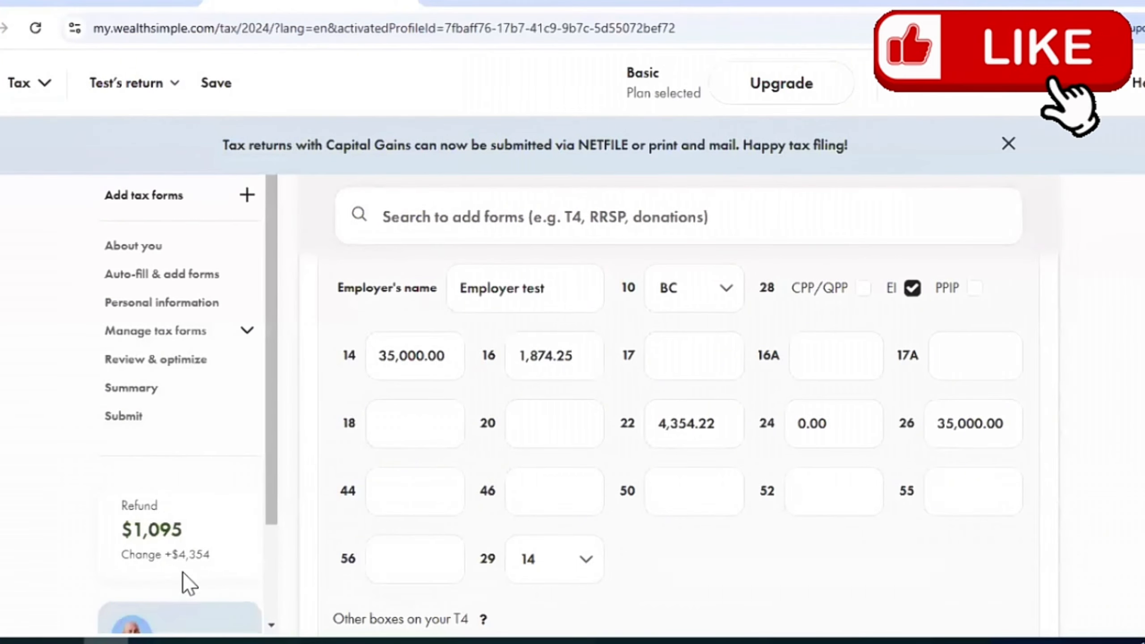
- Add another T4 slip below the existing one and delete the blank slip
{"action": "scroll", "coordinate": [654, 568], "scroll_direction": "down", "scroll_amount": 3}
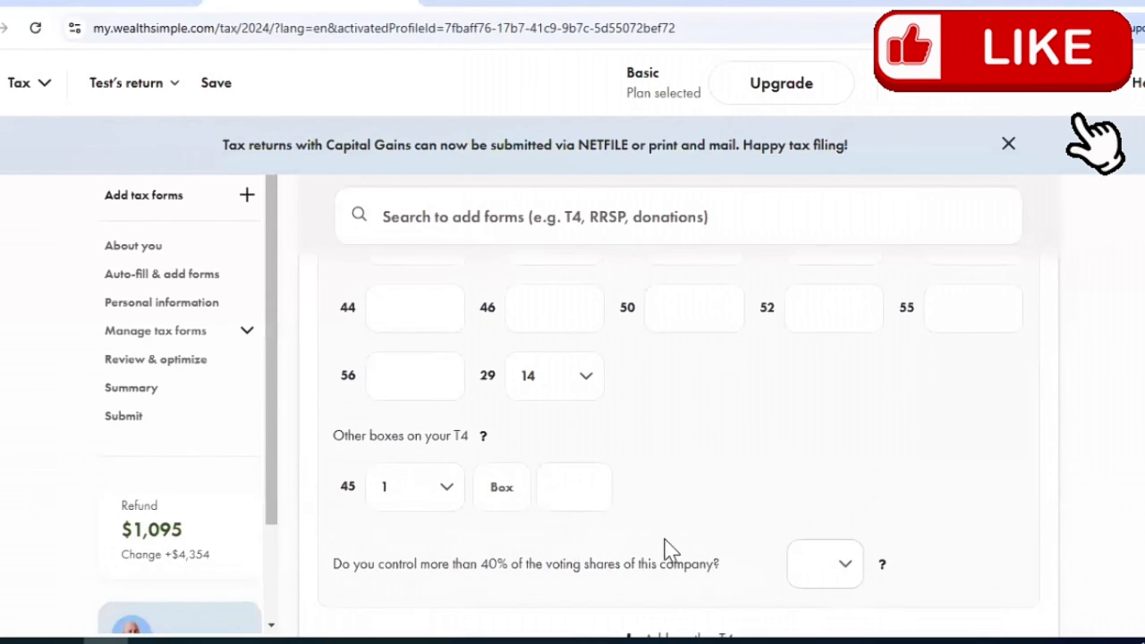
{"action": "scroll", "coordinate": [672, 493], "scroll_direction": "down", "scroll_amount": 3}
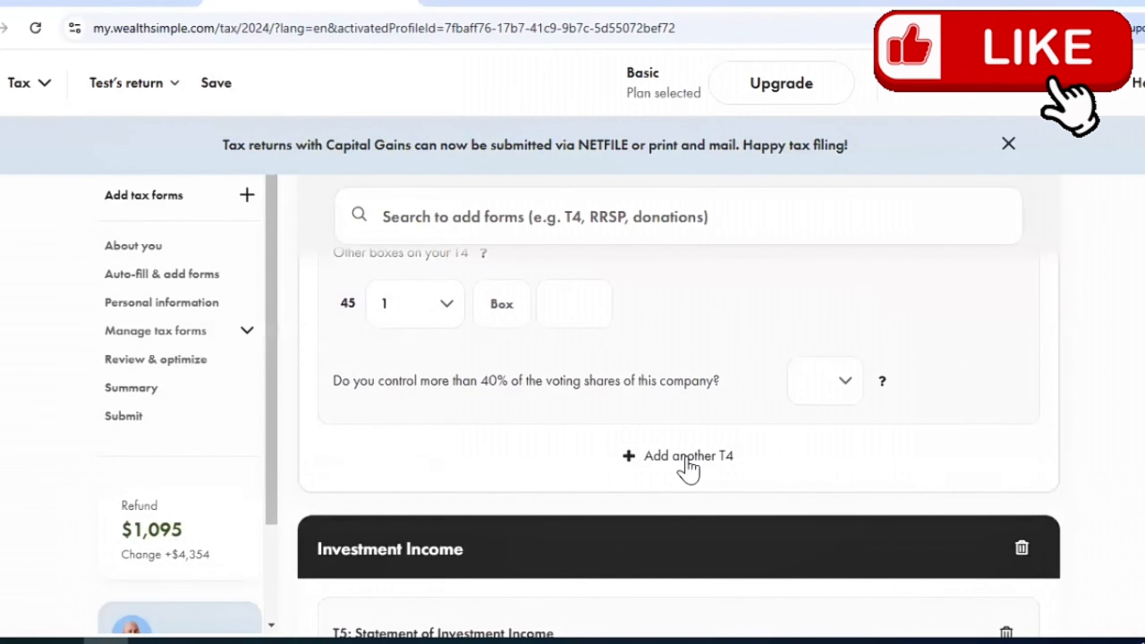
{"action": "left_click", "coordinate": [686, 457]}
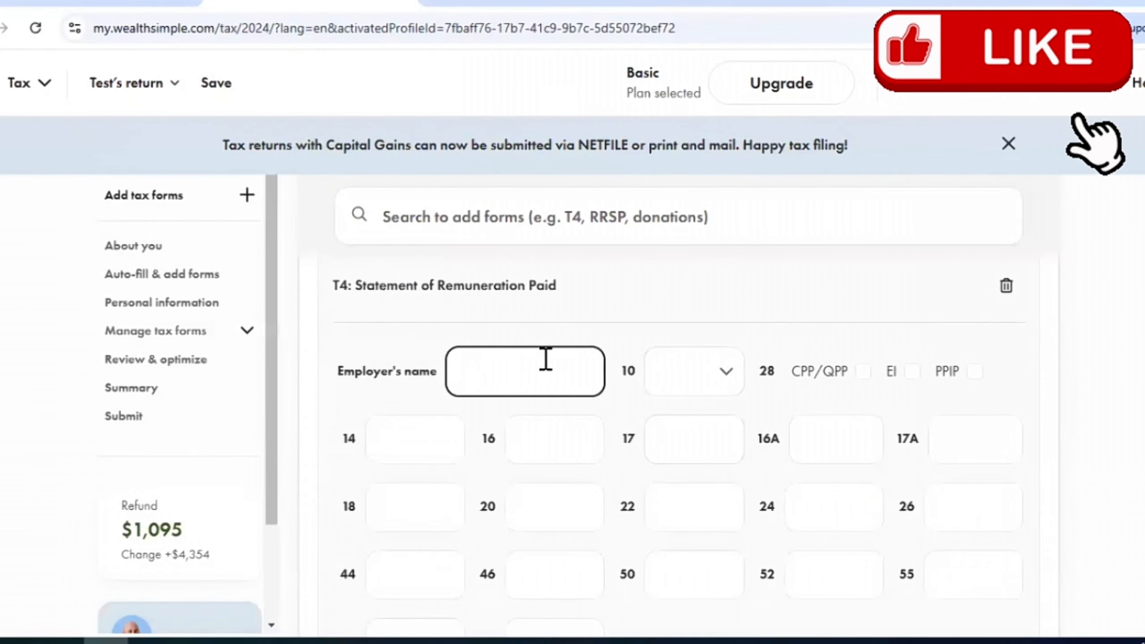
{"action": "scroll", "coordinate": [883, 411], "scroll_direction": "up", "scroll_amount": 1}
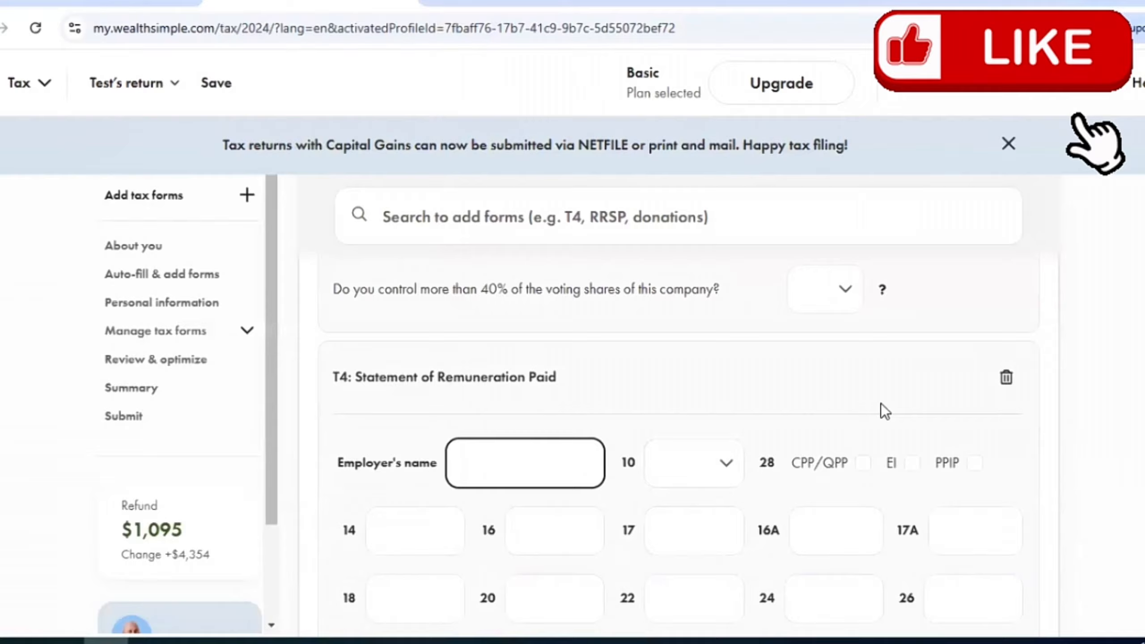
{"action": "left_click", "coordinate": [1006, 383]}
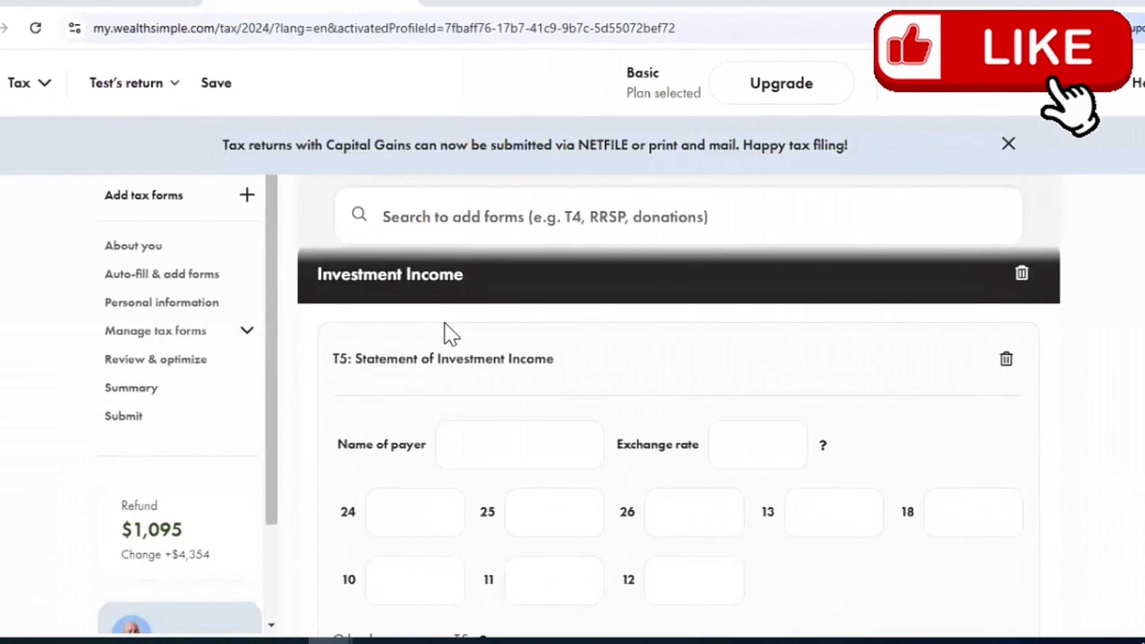
- Enter Scotiabank as the name of payer on the T5 Statement of Investment Income
{"action": "scroll", "coordinate": [378, 353], "scroll_direction": "down", "scroll_amount": 2}
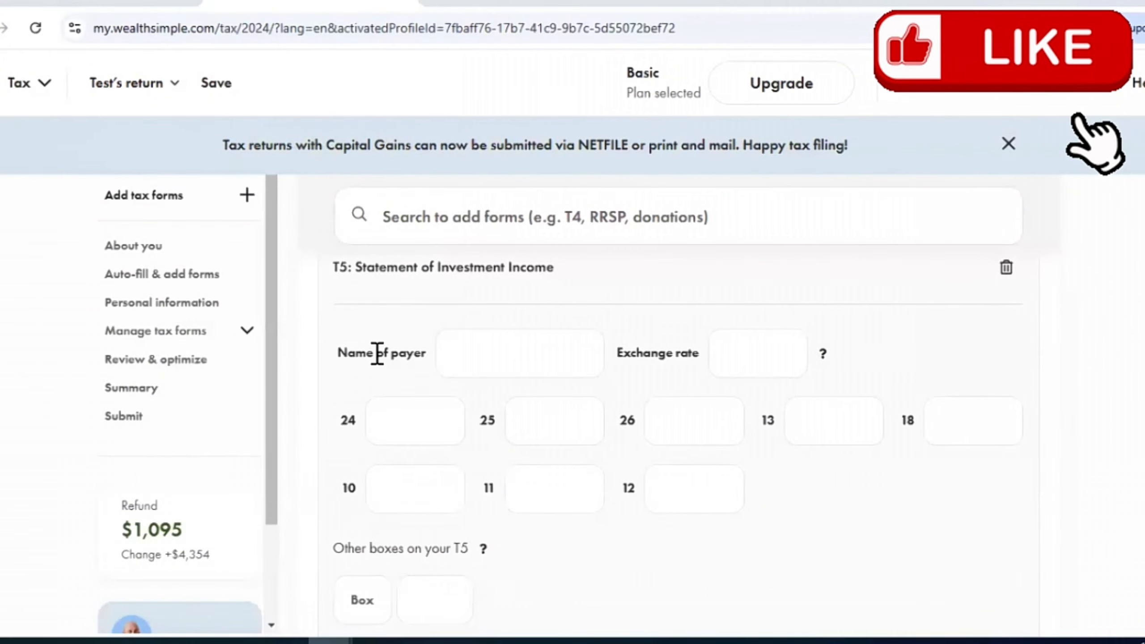
{"action": "scroll", "coordinate": [377, 353], "scroll_direction": "up", "scroll_amount": 2}
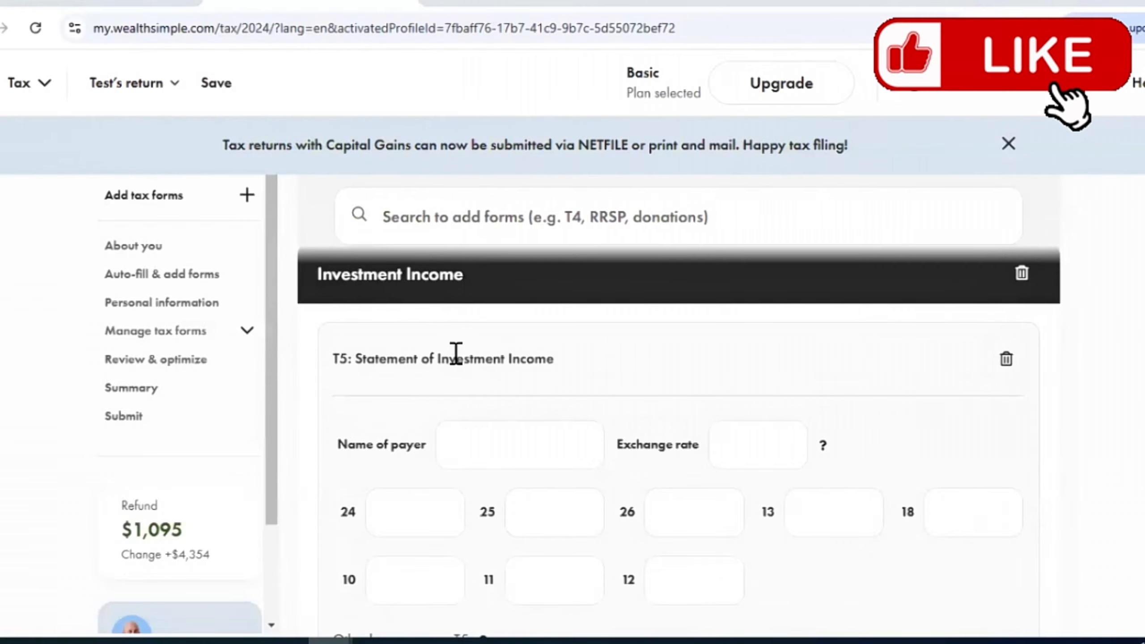
{"action": "scroll", "coordinate": [456, 354], "scroll_direction": "down", "scroll_amount": 2}
{"action": "scroll", "coordinate": [458, 357], "scroll_direction": "up", "scroll_amount": 2}
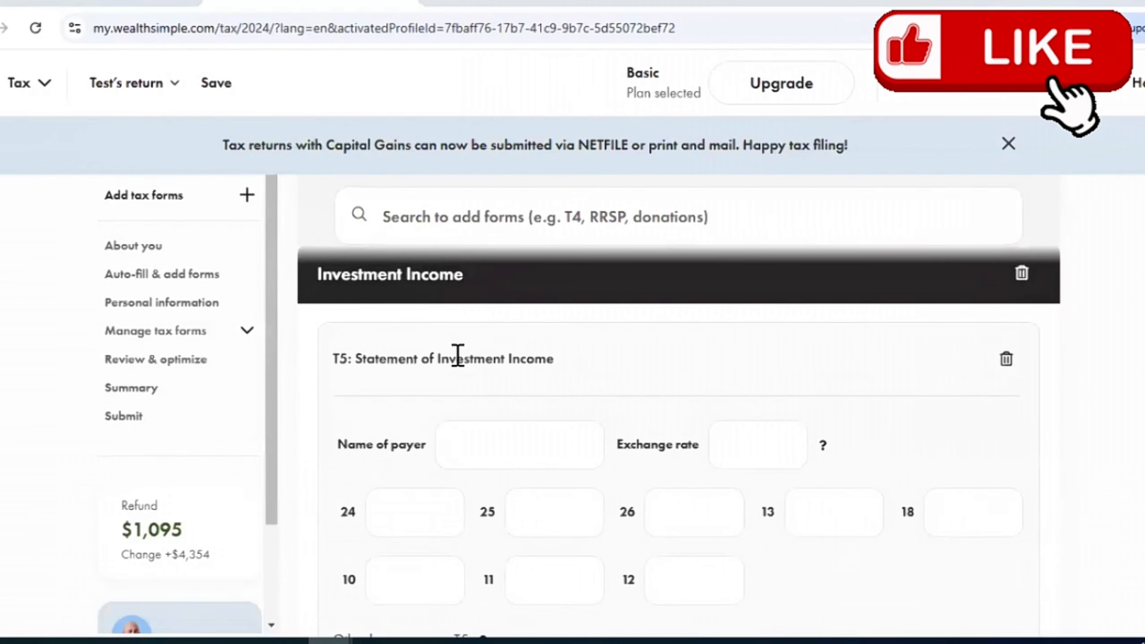
{"action": "left_click", "coordinate": [514, 439]}
{"action": "type", "text": "S"}
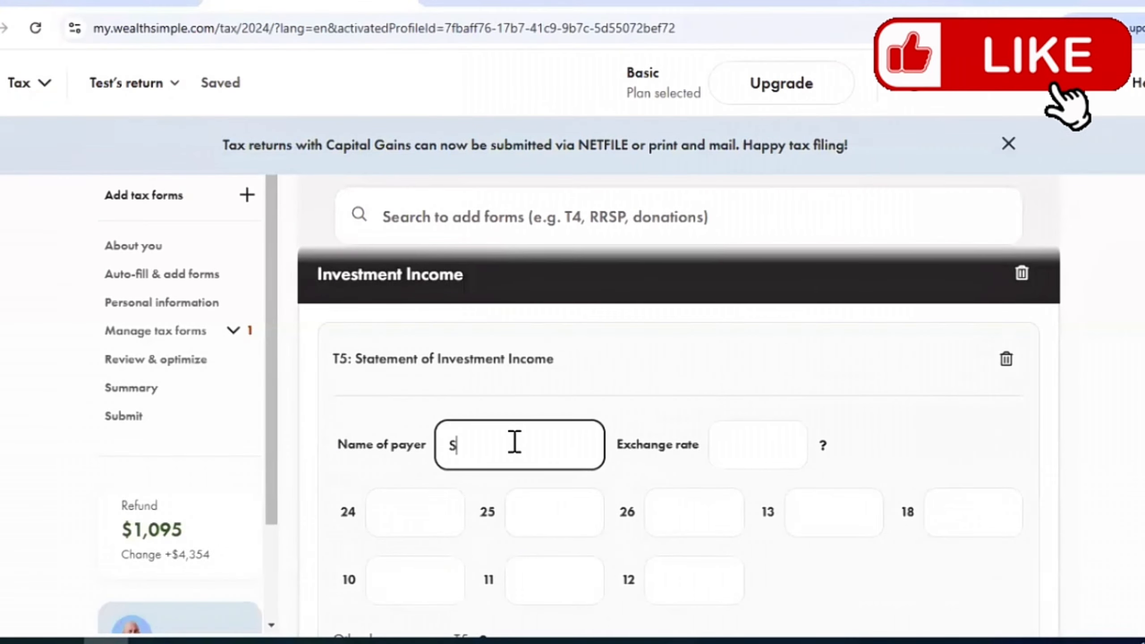
{"action": "type", "text": "cotiaban"}
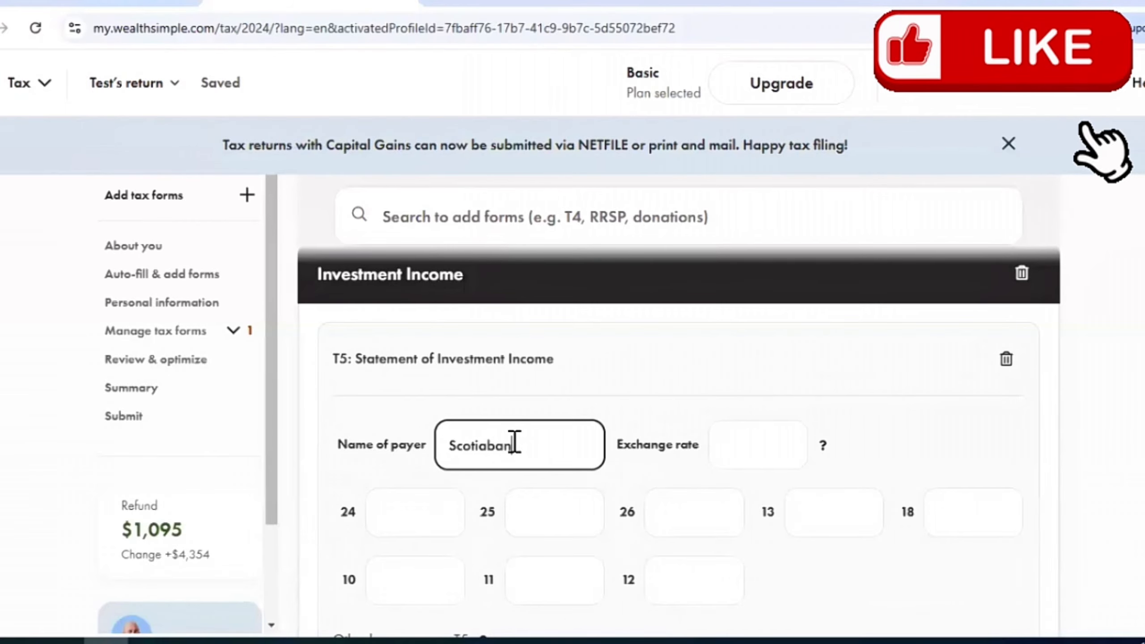
{"action": "type", "text": "k"}
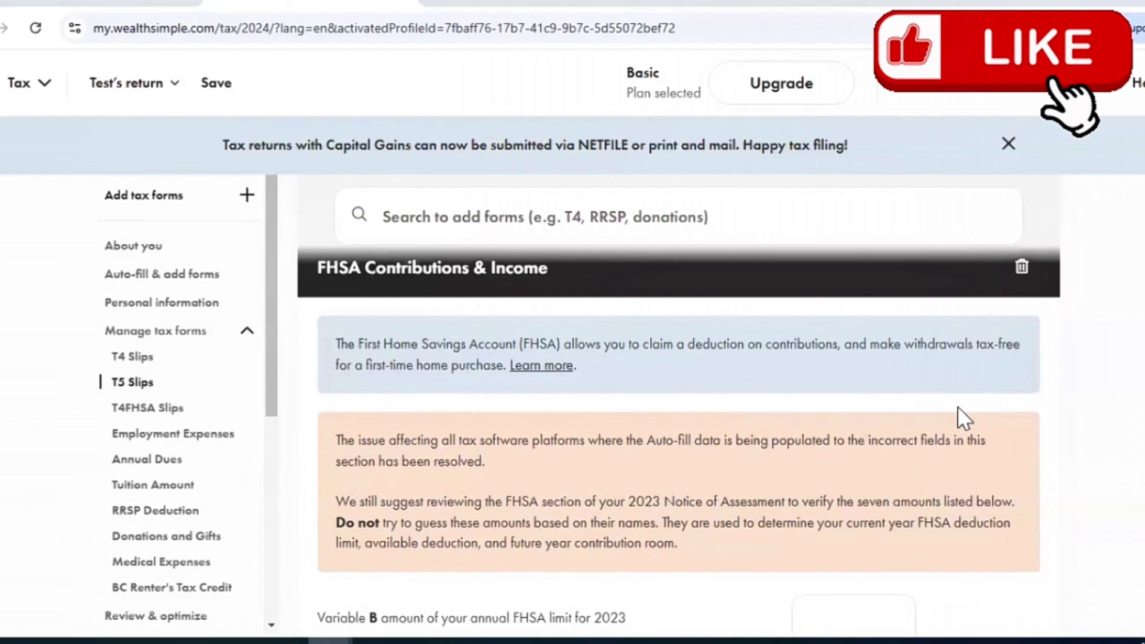
- Fill in the T4FHSA slip with Scotiabank as the payer and 2000 in box 18
{"action": "scroll", "coordinate": [957, 406], "scroll_direction": "down", "scroll_amount": 15}
{"action": "scroll", "coordinate": [957, 406], "scroll_direction": "up", "scroll_amount": 2}
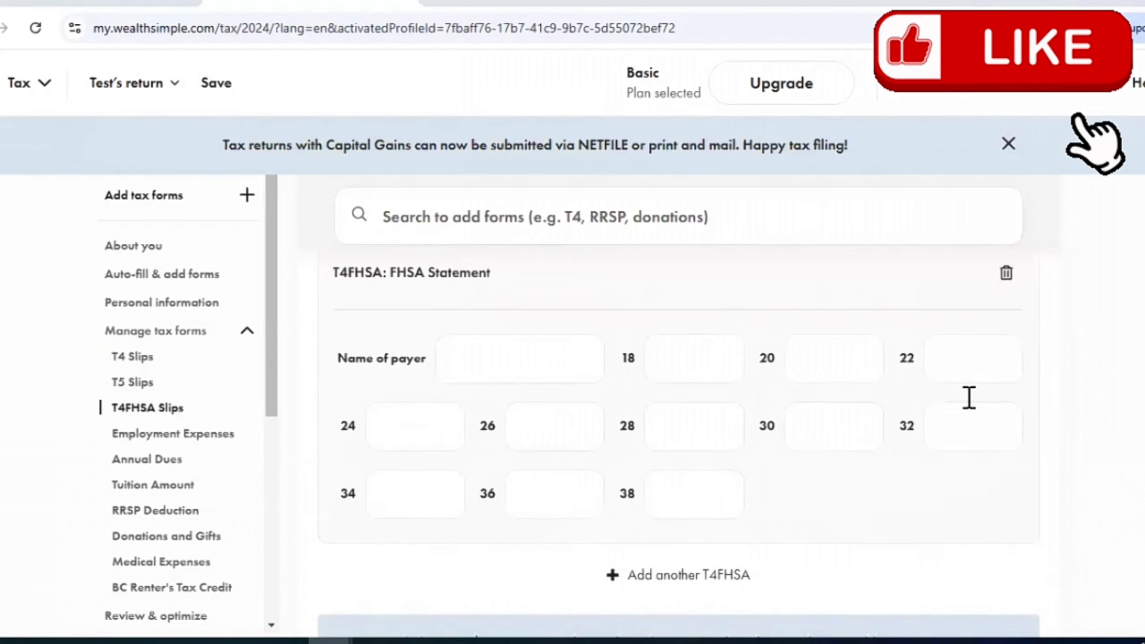
{"action": "left_click", "coordinate": [500, 401]}
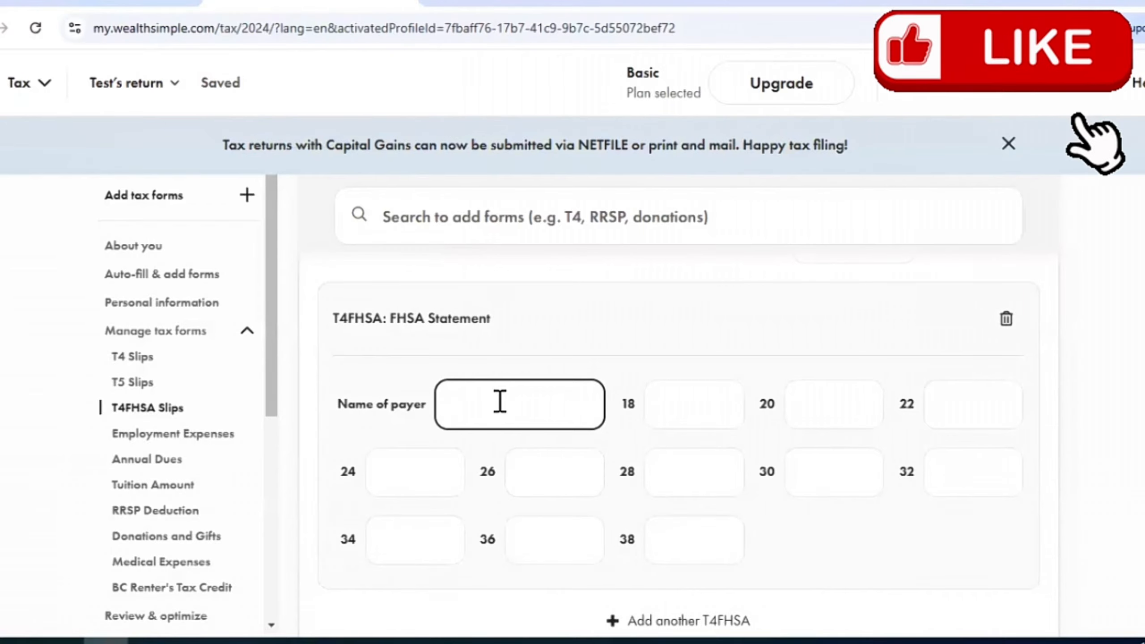
{"action": "type", "text": "Sco"}
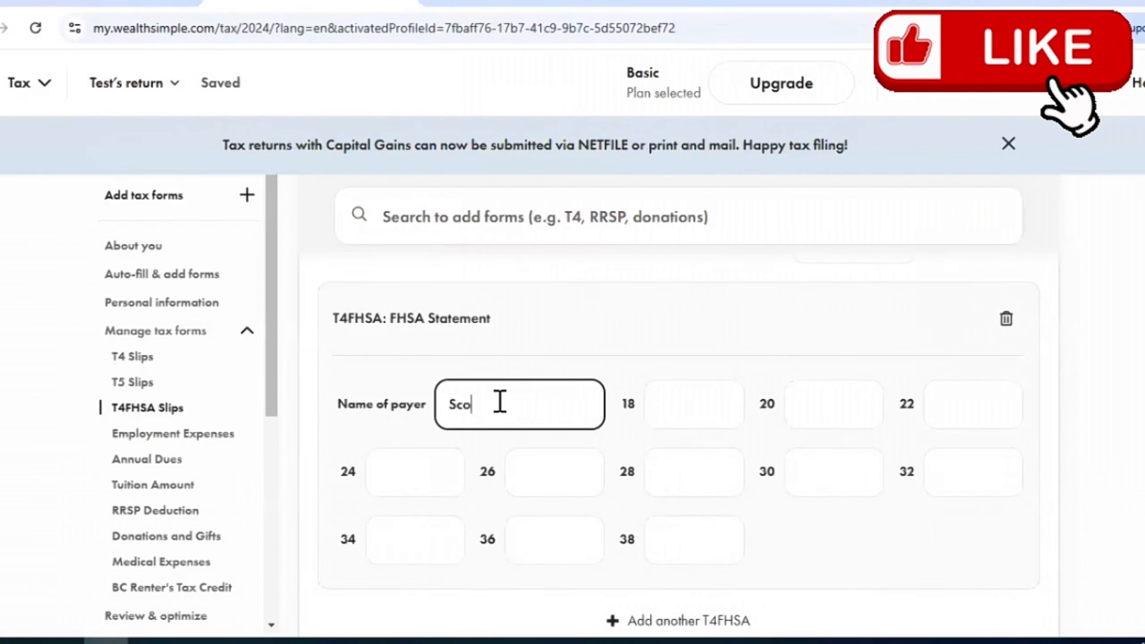
{"action": "type", "text": "tiabank"}
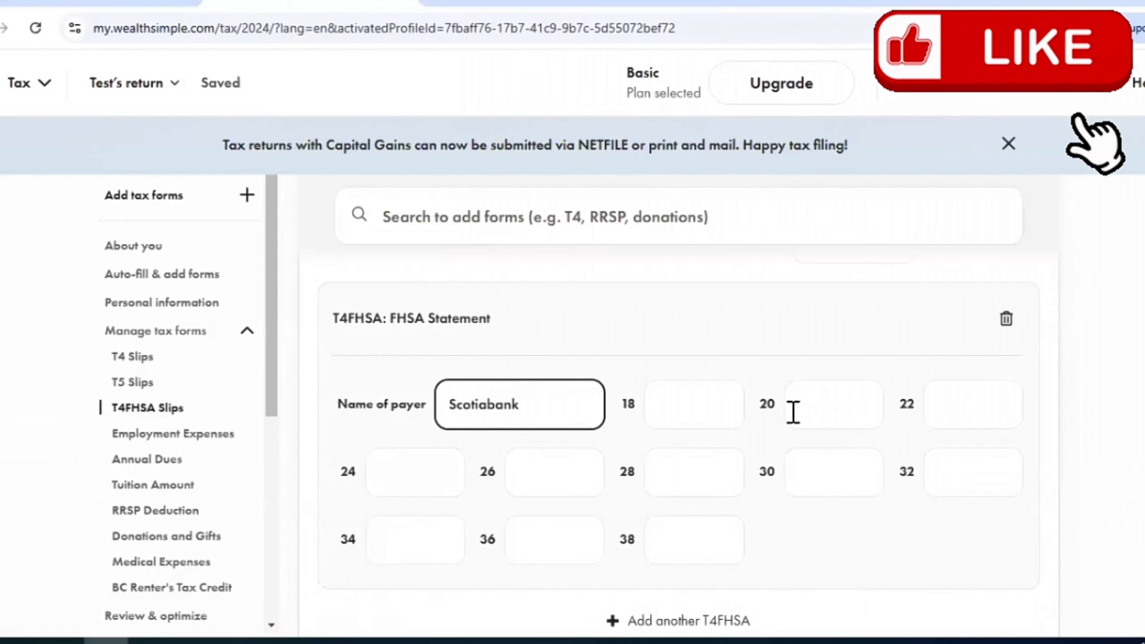
{"action": "left_click", "coordinate": [696, 400]}
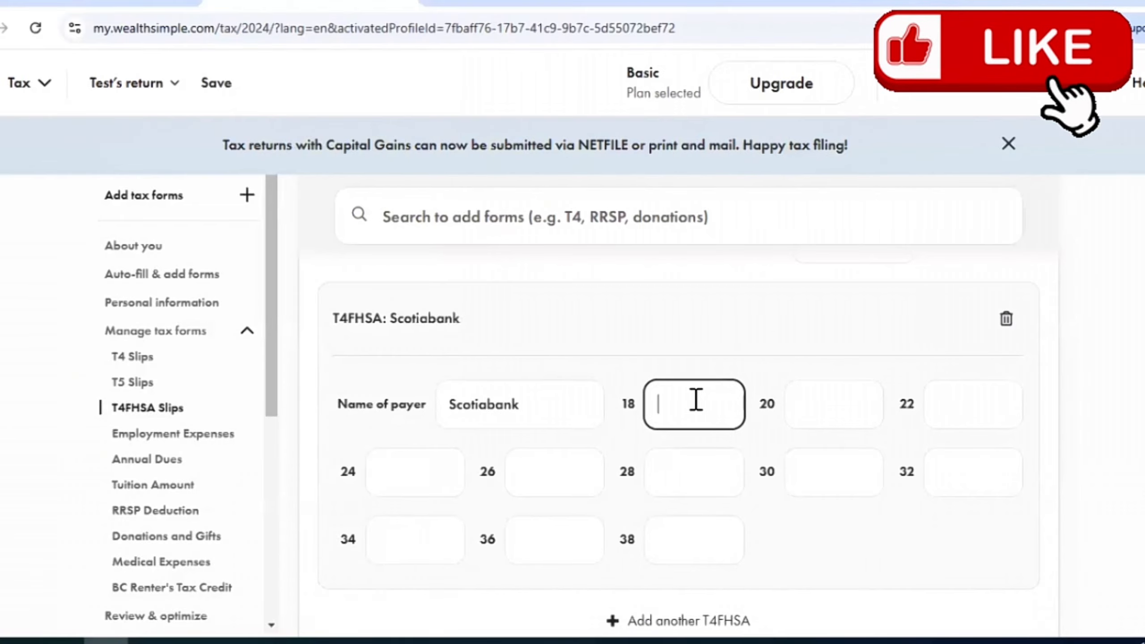
{"action": "type", "text": "2,00"}
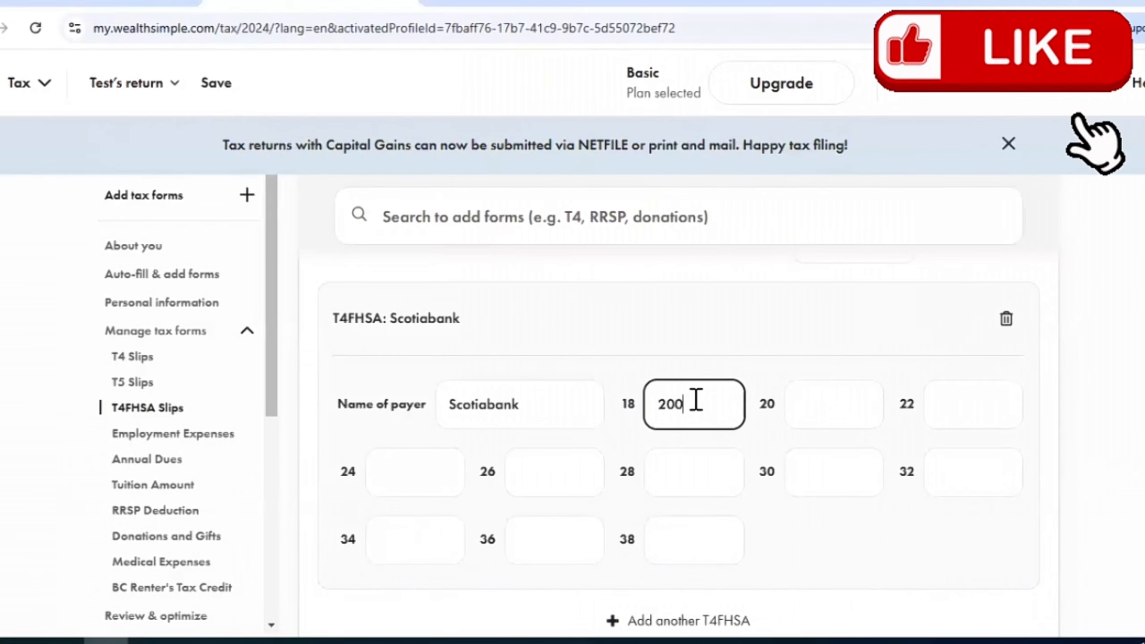
{"action": "type", "text": "0"}
{"action": "scroll", "coordinate": [182, 382], "scroll_direction": "down", "scroll_amount": 5}
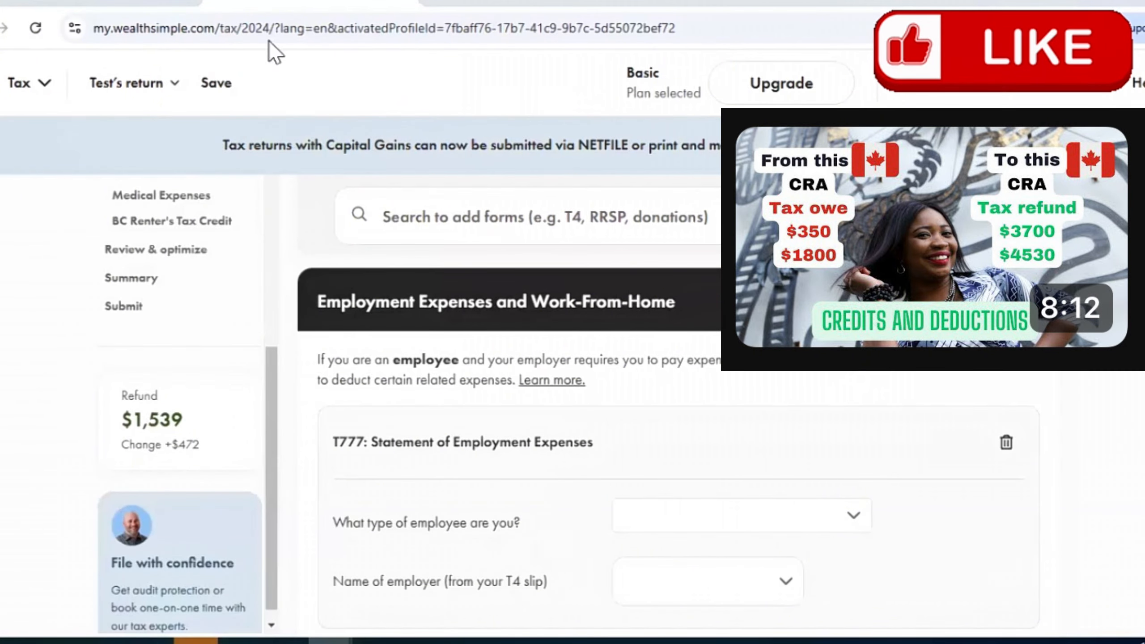
- Switch to the Canada.ca home office expenses calculator, choose 2024 as the claim year and review its requirements
{"action": "left_click", "coordinate": [62, 6]}
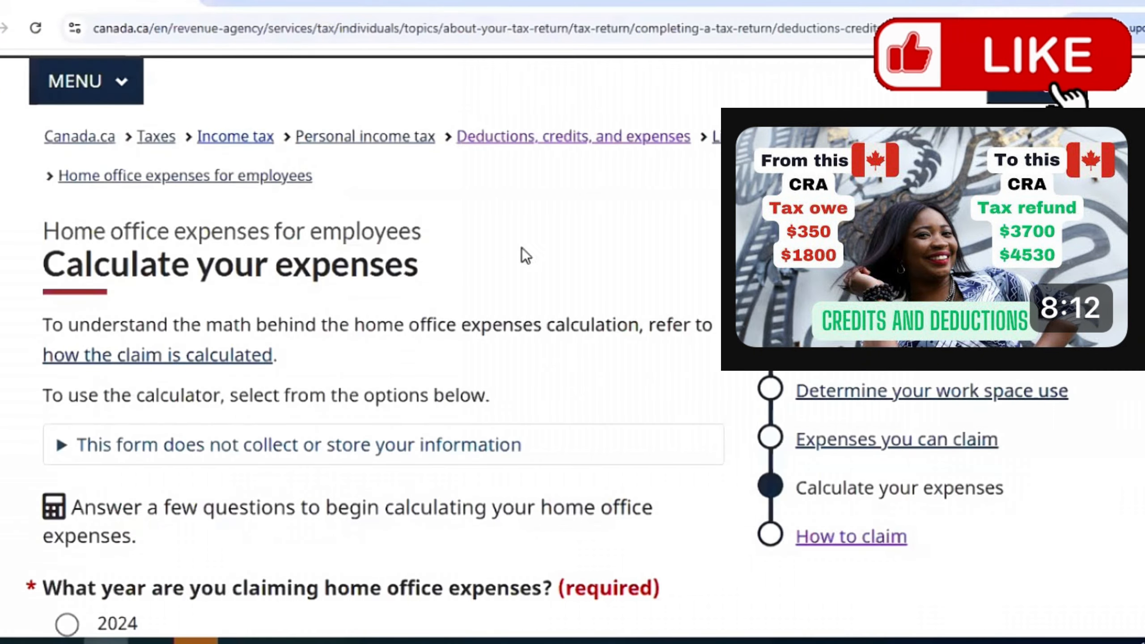
{"action": "scroll", "coordinate": [540, 307], "scroll_direction": "down", "scroll_amount": 2}
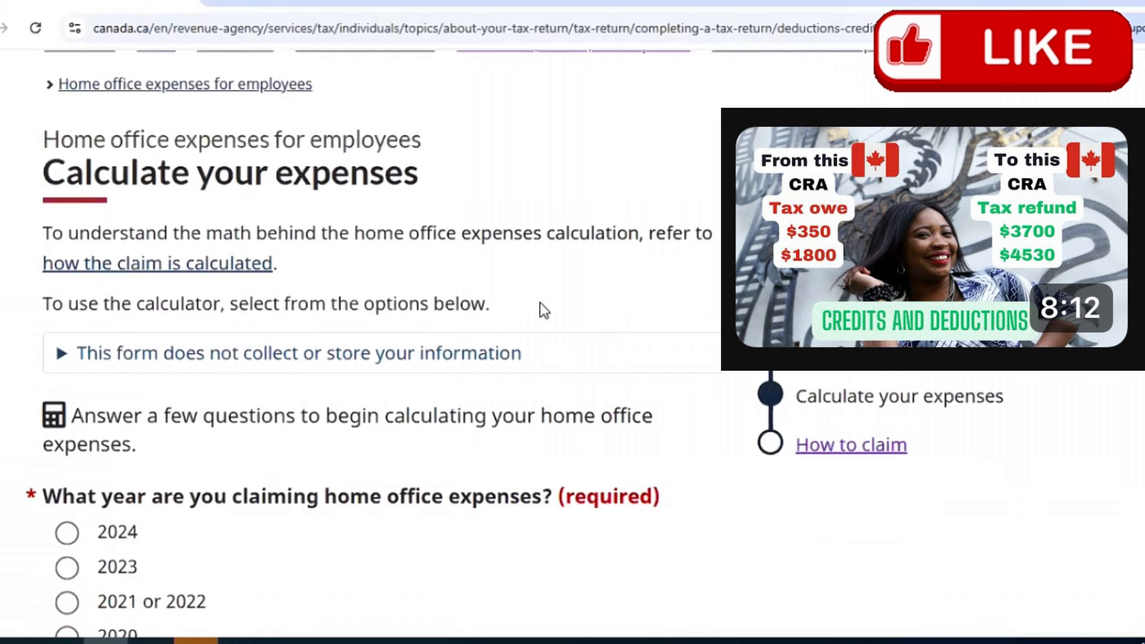
{"action": "scroll", "coordinate": [540, 302], "scroll_direction": "up", "scroll_amount": 2}
{"action": "scroll", "coordinate": [540, 303], "scroll_direction": "down", "scroll_amount": 7}
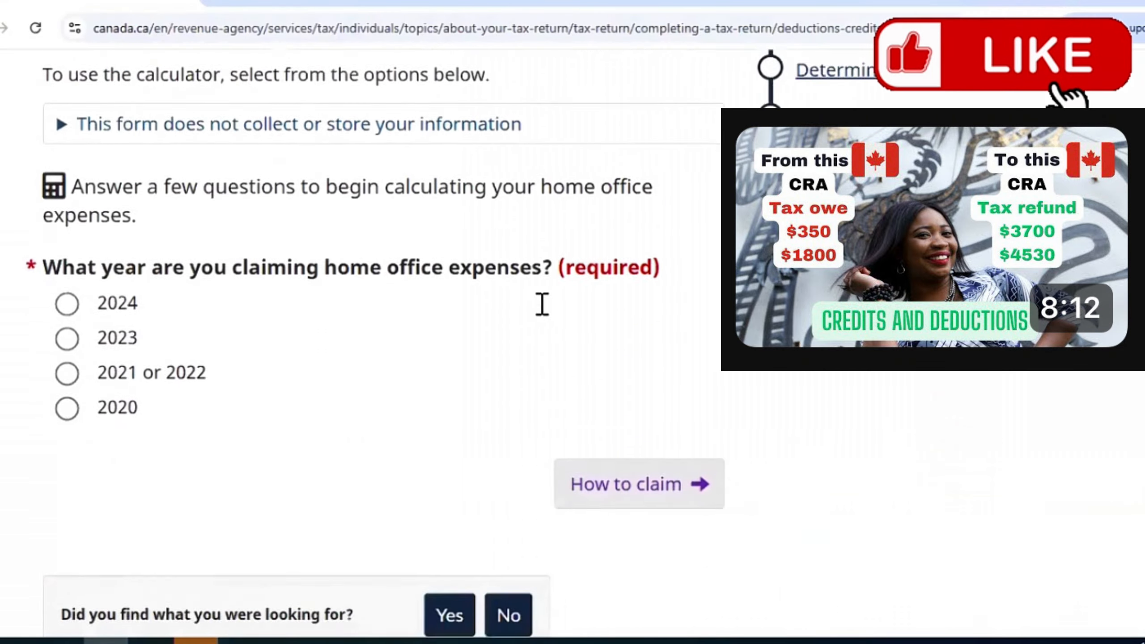
{"action": "scroll", "coordinate": [543, 303], "scroll_direction": "down", "scroll_amount": 3}
{"action": "scroll", "coordinate": [531, 312], "scroll_direction": "up", "scroll_amount": 6}
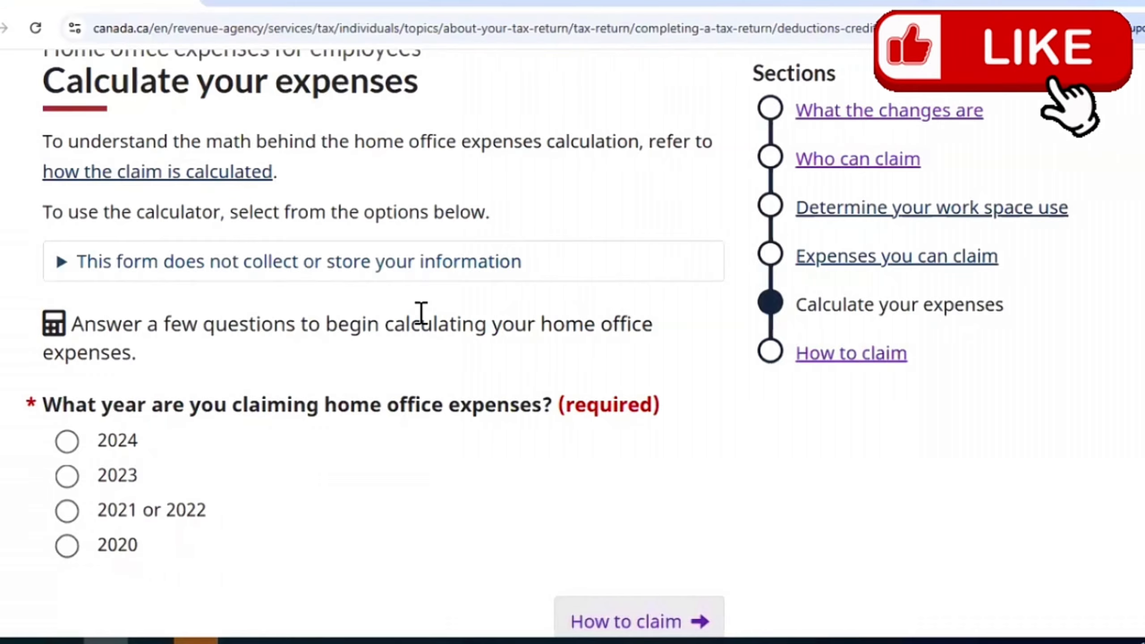
{"action": "scroll", "coordinate": [421, 313], "scroll_direction": "down", "scroll_amount": 2}
{"action": "left_click", "coordinate": [67, 348]}
{"action": "scroll", "coordinate": [387, 388], "scroll_direction": "down", "scroll_amount": 4}
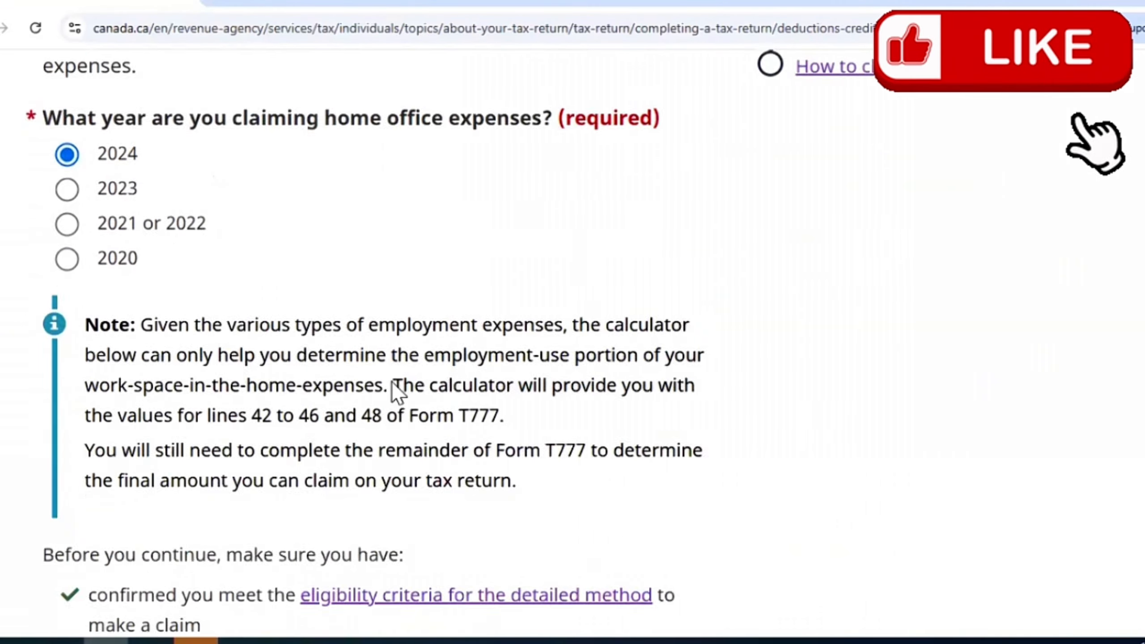
{"action": "scroll", "coordinate": [392, 382], "scroll_direction": "down", "scroll_amount": 12}
{"action": "scroll", "coordinate": [395, 383], "scroll_direction": "up", "scroll_amount": 14}
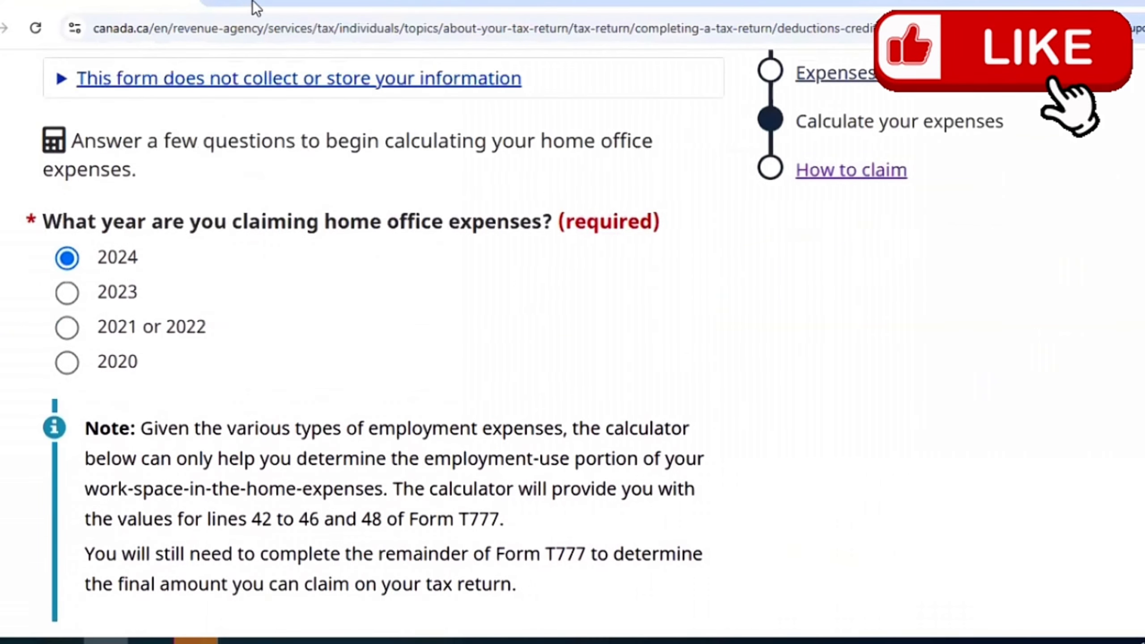
- Back in Wealthsimple Tax, set the T777 employee type to Salaried (or hourly) employee and the employer to Employer test
{"action": "left_click", "coordinate": [255, 7]}
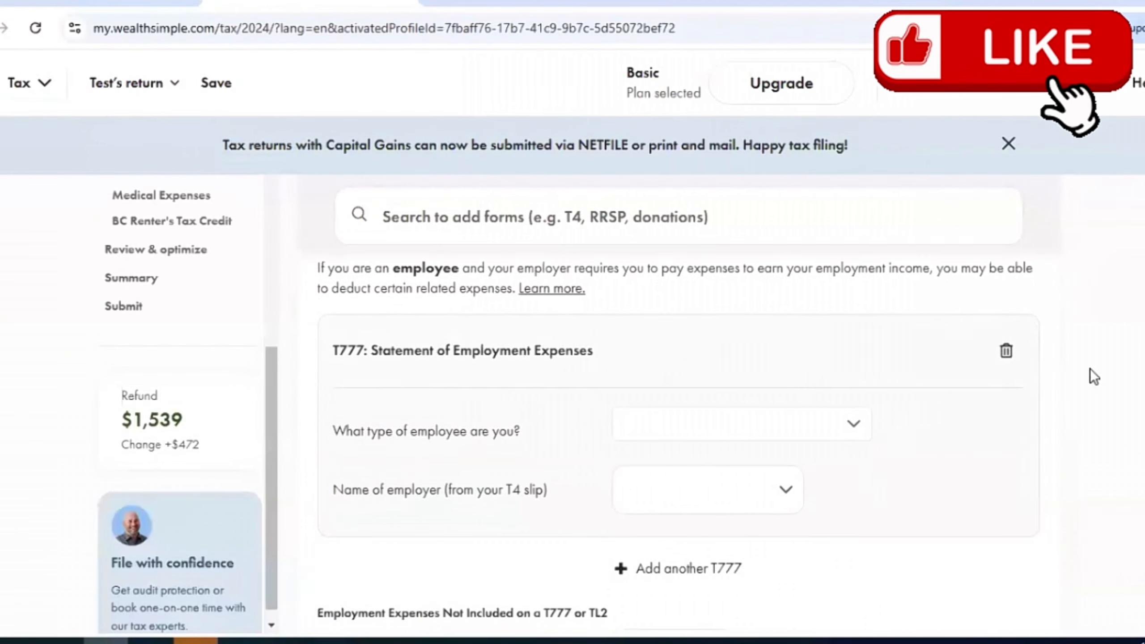
{"action": "left_click", "coordinate": [853, 519]}
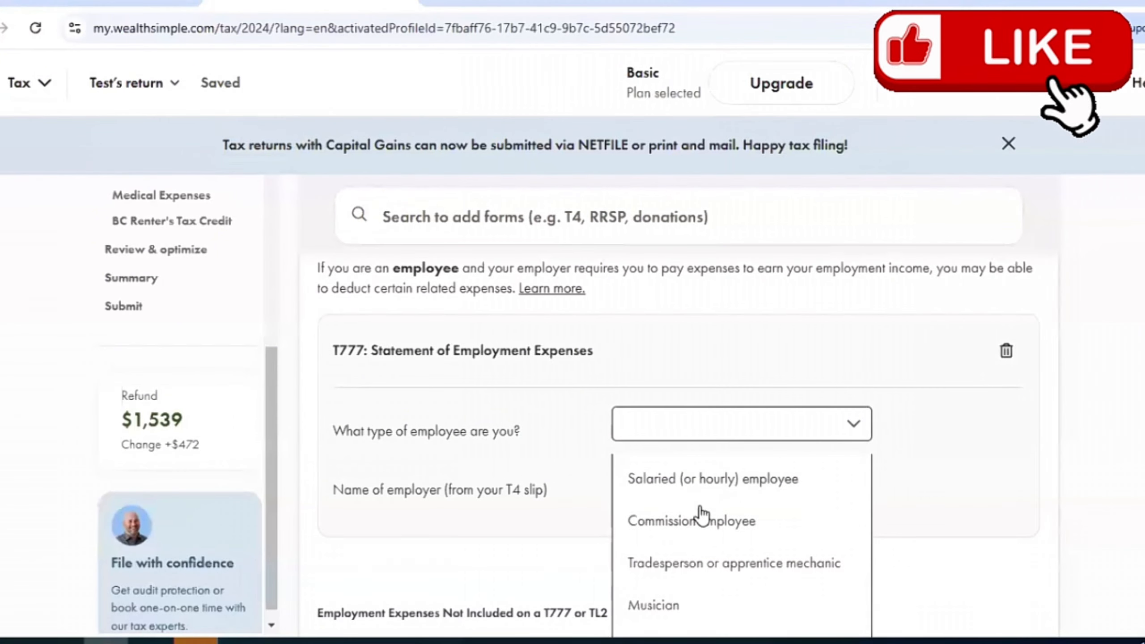
{"action": "left_click", "coordinate": [668, 495]}
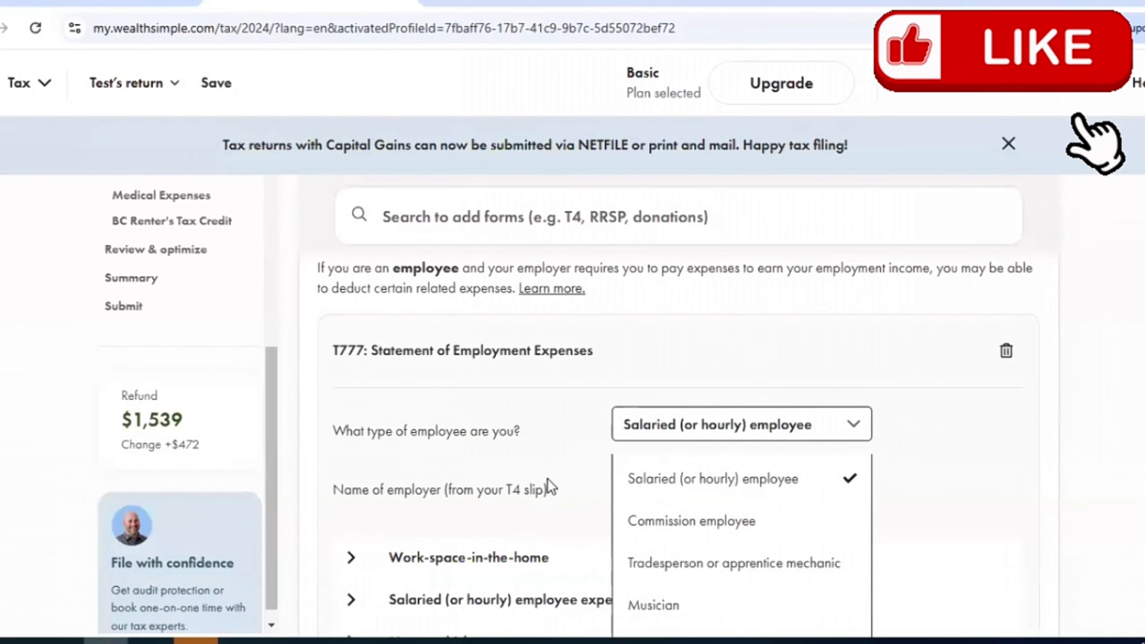
{"action": "left_click", "coordinate": [717, 407]}
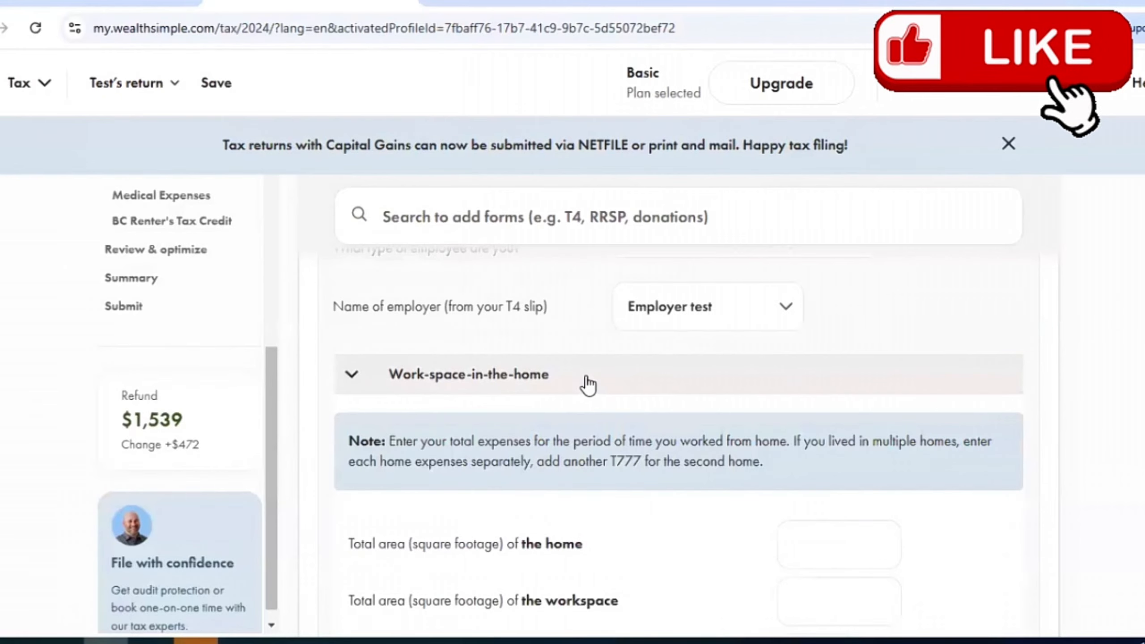
- Review the T777 work-space-in-the-home fields for home area, workspace area and home expenses
{"action": "scroll", "coordinate": [586, 379], "scroll_direction": "down", "scroll_amount": 4}
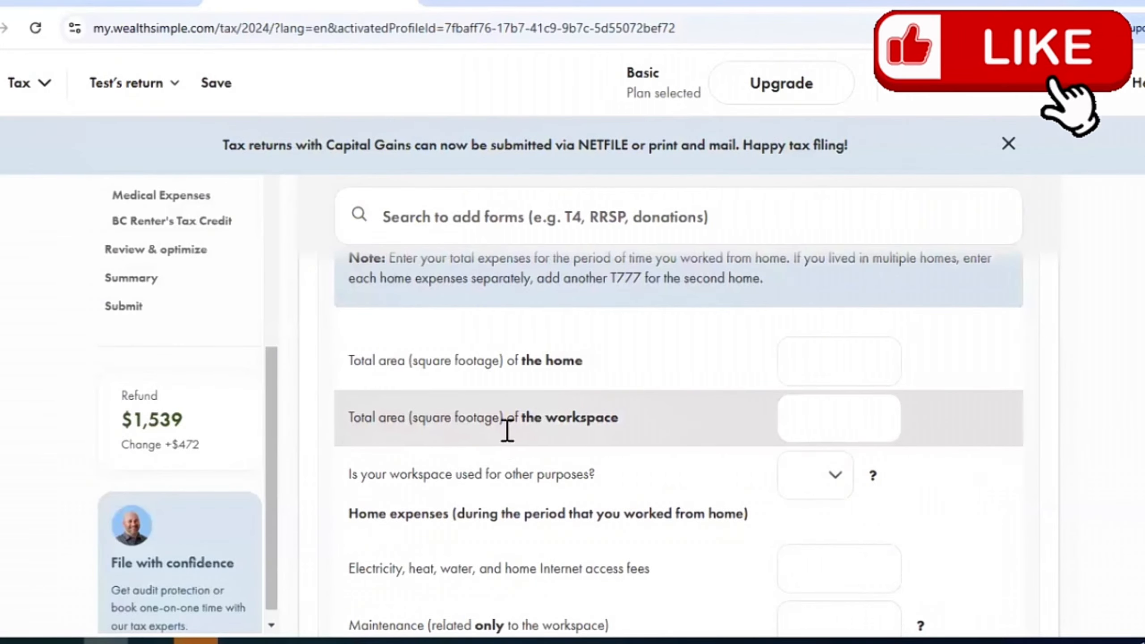
{"action": "scroll", "coordinate": [505, 429], "scroll_direction": "down", "scroll_amount": 3}
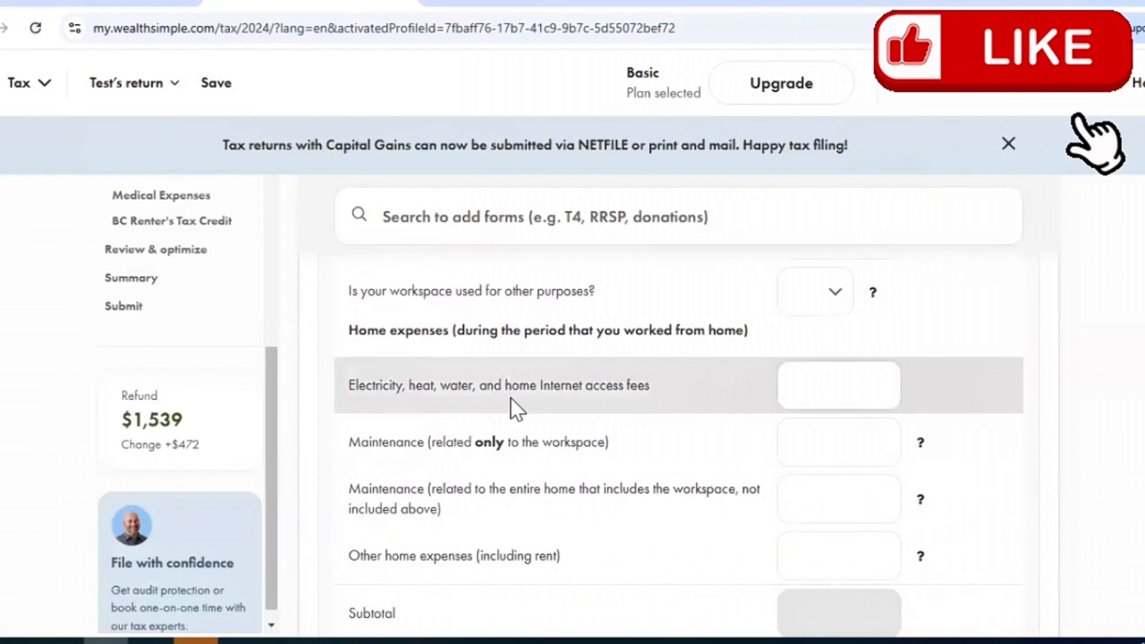
{"action": "scroll", "coordinate": [541, 543], "scroll_direction": "up", "scroll_amount": 5}
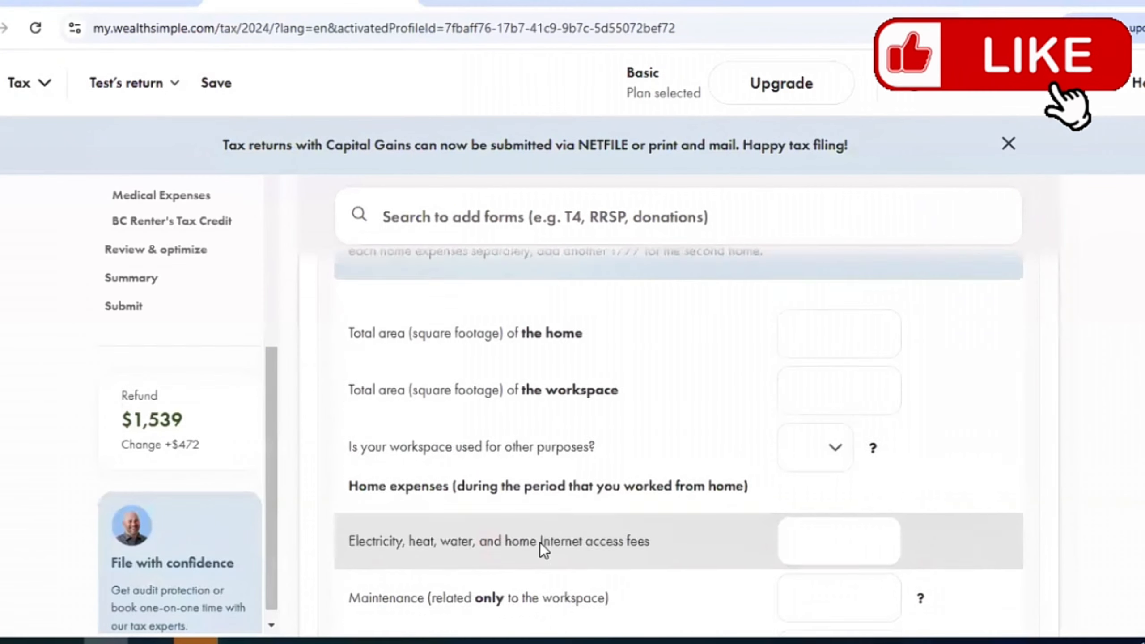
- Review the T777 home expense entries, the personal use part and the resulting work-space-in-the-home claim
{"action": "scroll", "coordinate": [548, 544], "scroll_direction": "down", "scroll_amount": 2}
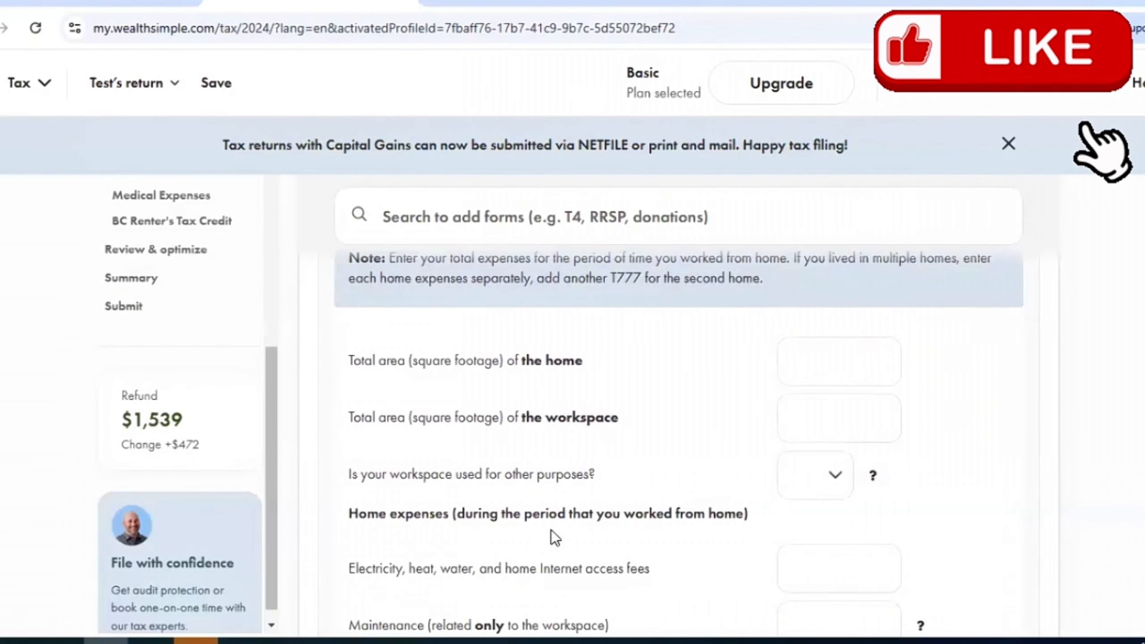
{"action": "scroll", "coordinate": [551, 530], "scroll_direction": "down", "scroll_amount": 2}
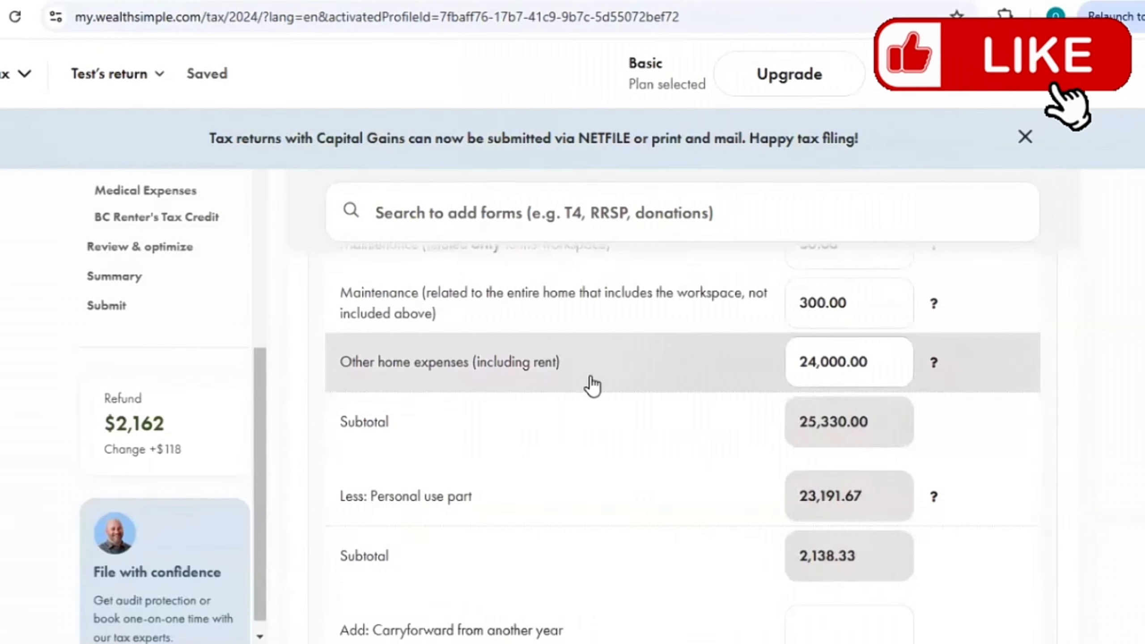
{"action": "scroll", "coordinate": [587, 384], "scroll_direction": "down", "scroll_amount": 6}
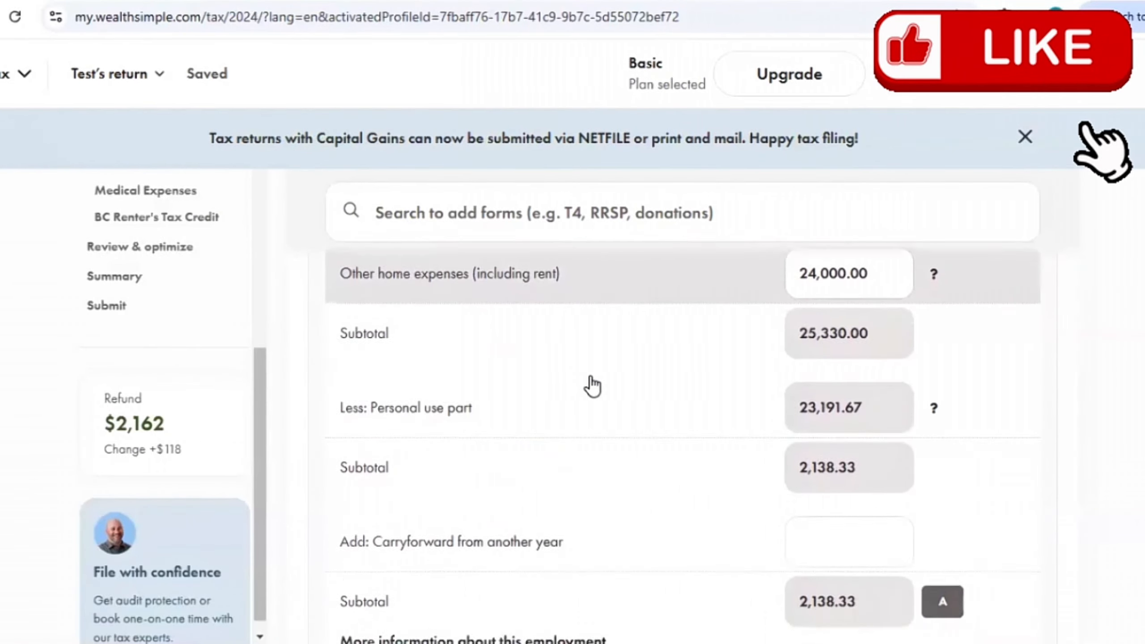
{"action": "scroll", "coordinate": [569, 390], "scroll_direction": "up", "scroll_amount": 2}
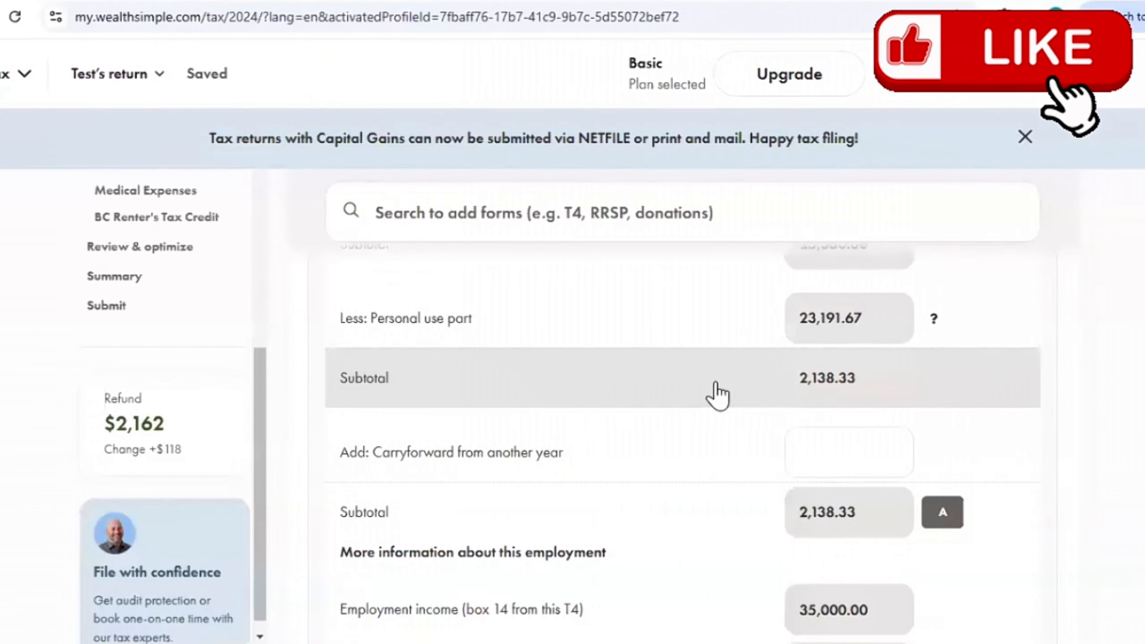
{"action": "scroll", "coordinate": [717, 393], "scroll_direction": "down", "scroll_amount": 2}
{"action": "scroll", "coordinate": [717, 394], "scroll_direction": "down", "scroll_amount": 5}
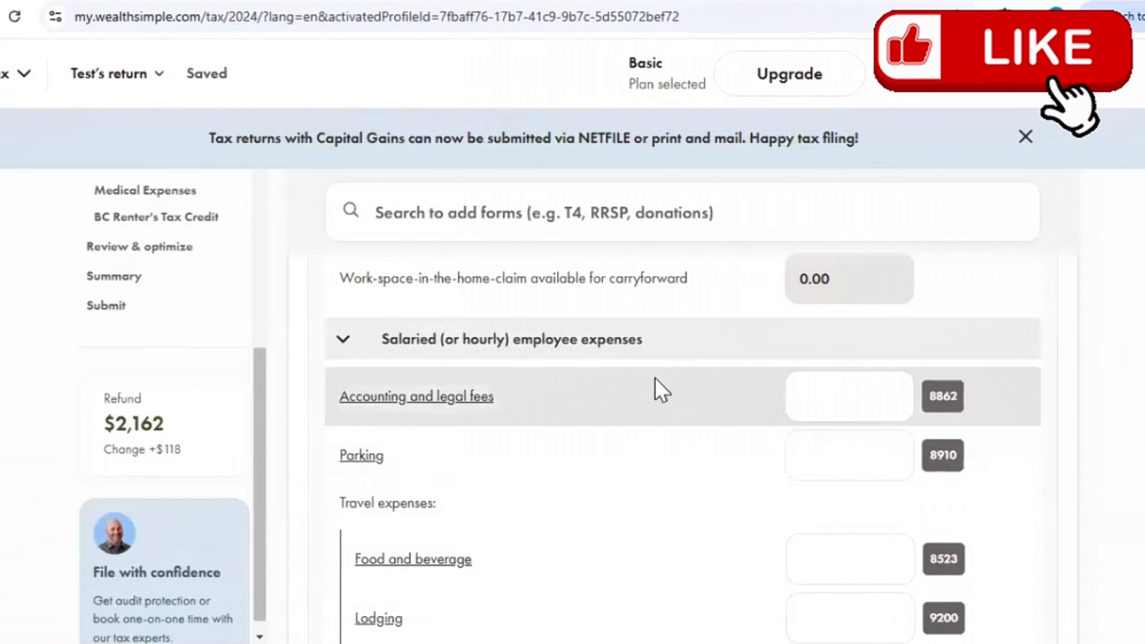
- Collapse the T777 salaried employee expenses, check and collapse the motor vehicle expenses, and look over the employment expenses not included on a T777
{"action": "left_click", "coordinate": [640, 341]}
{"action": "left_click", "coordinate": [567, 480]}
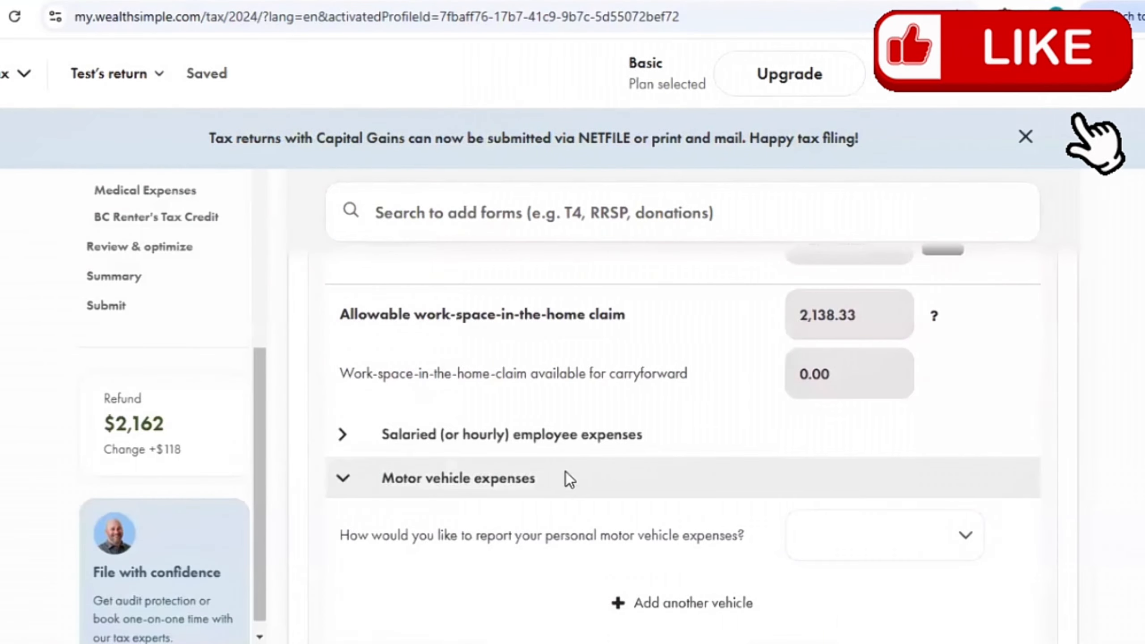
{"action": "scroll", "coordinate": [540, 469], "scroll_direction": "down", "scroll_amount": 4}
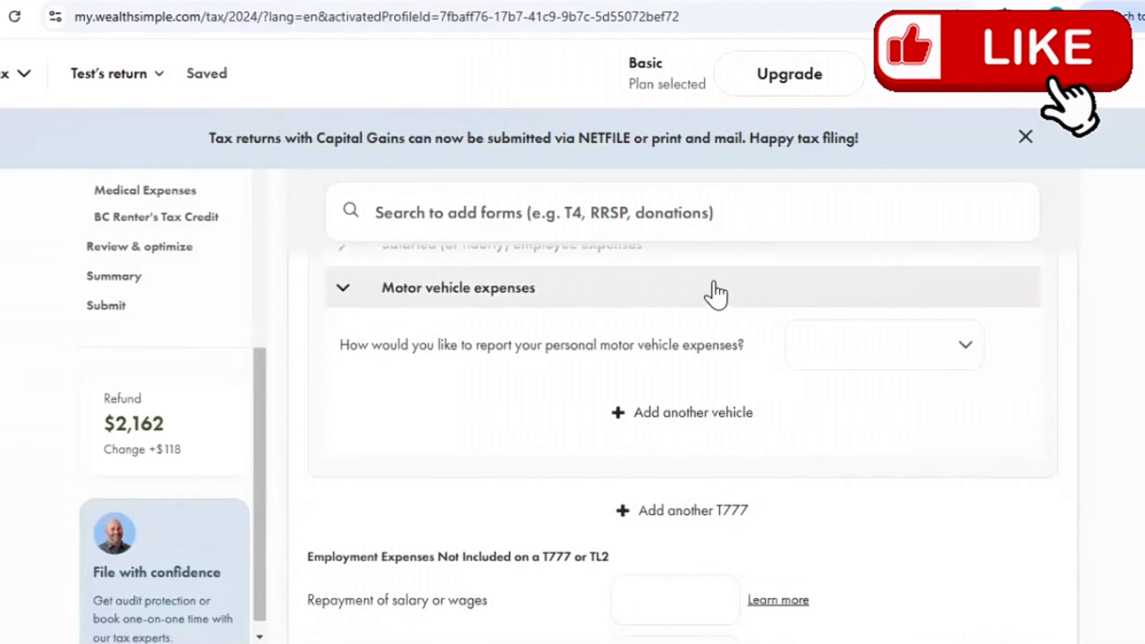
{"action": "left_click", "coordinate": [716, 296]}
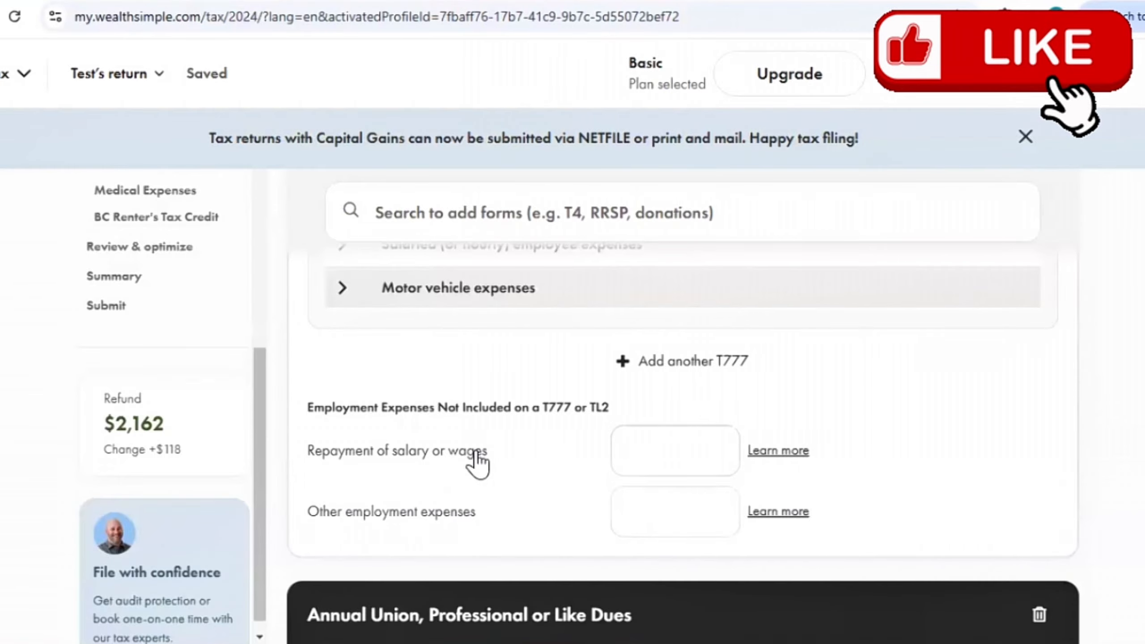
{"action": "scroll", "coordinate": [487, 433], "scroll_direction": "down", "scroll_amount": 4}
{"action": "scroll", "coordinate": [505, 406], "scroll_direction": "up", "scroll_amount": 5}
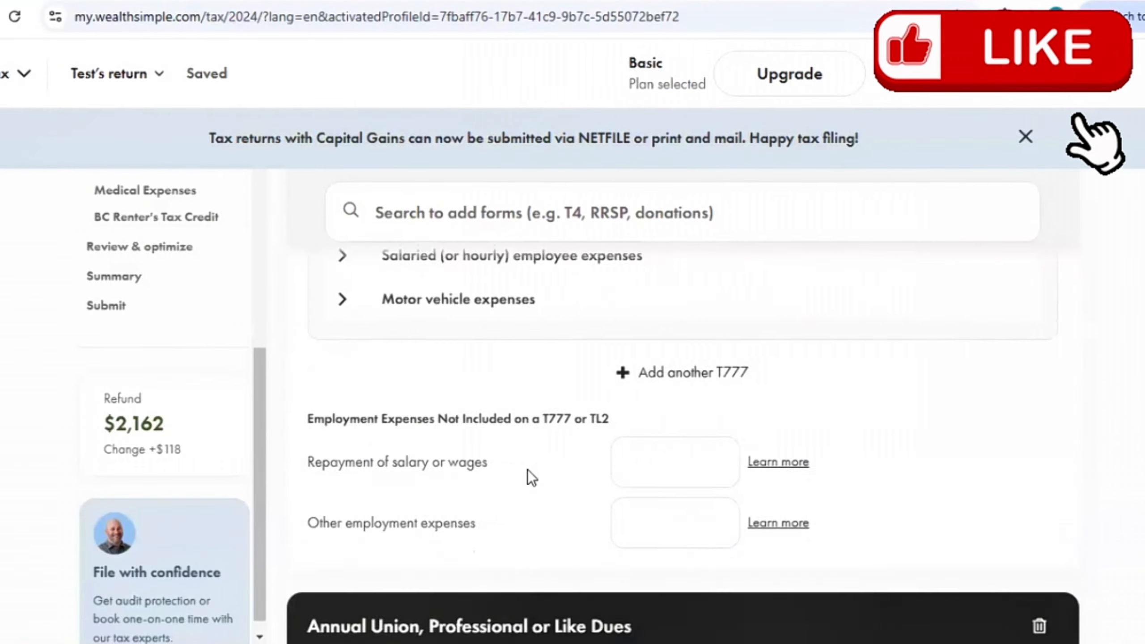
- Check the description and amount of the Union dues entry in the Annual Union, Professional or Like Dues form
{"action": "scroll", "coordinate": [528, 470], "scroll_direction": "down", "scroll_amount": 6}
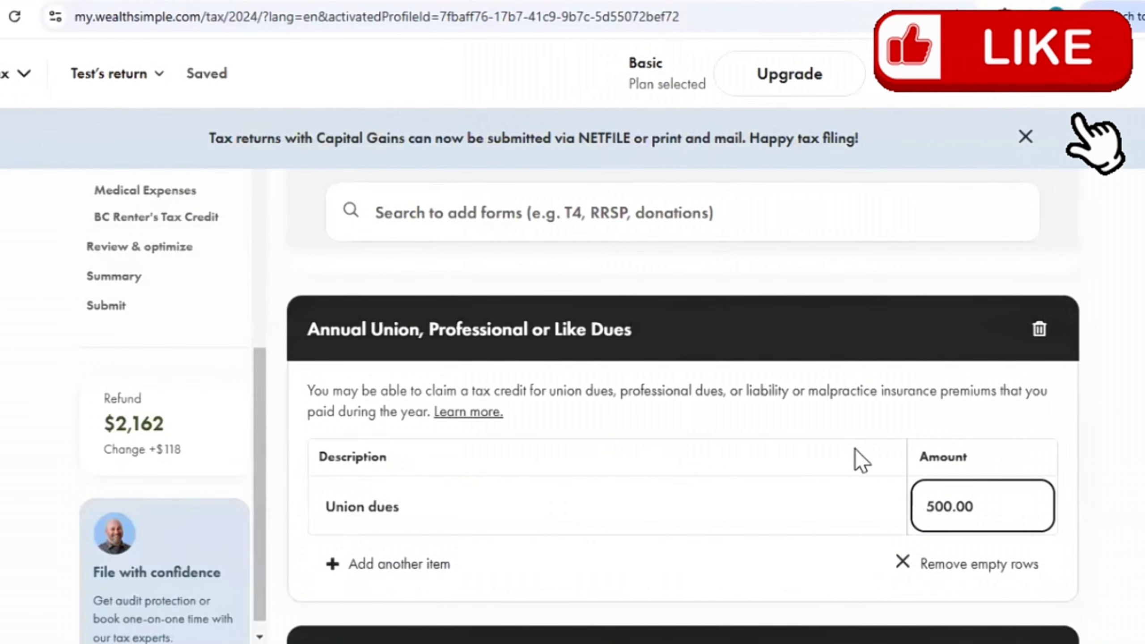
{"action": "left_click", "coordinate": [638, 507]}
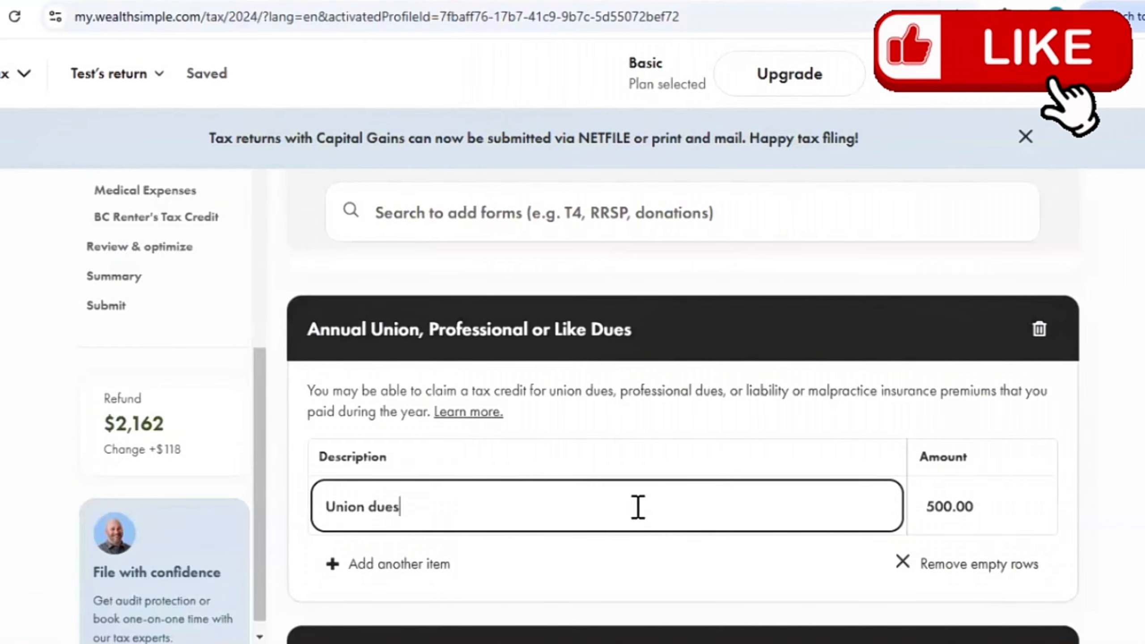
{"action": "left_click", "coordinate": [983, 506]}
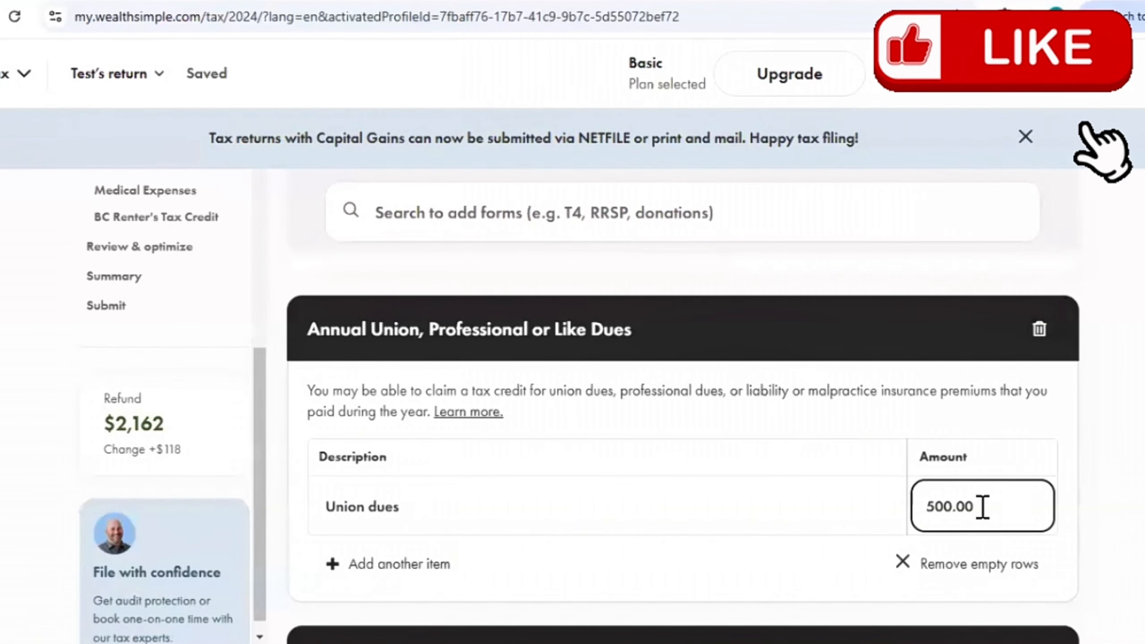
{"action": "left_click", "coordinate": [790, 512]}
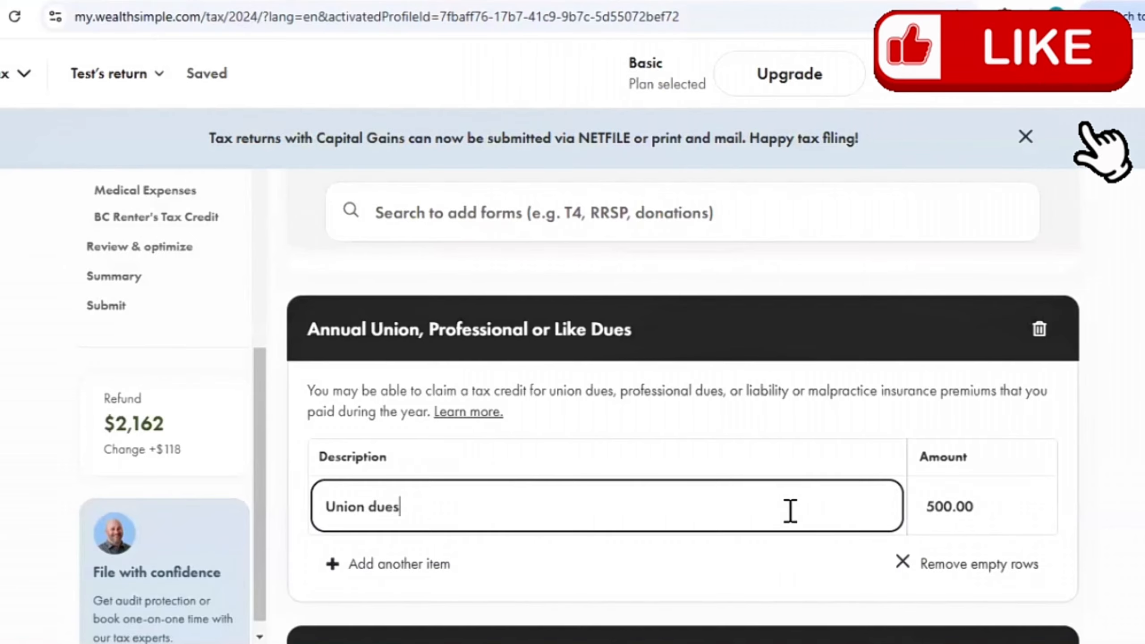
{"action": "left_click", "coordinate": [986, 500]}
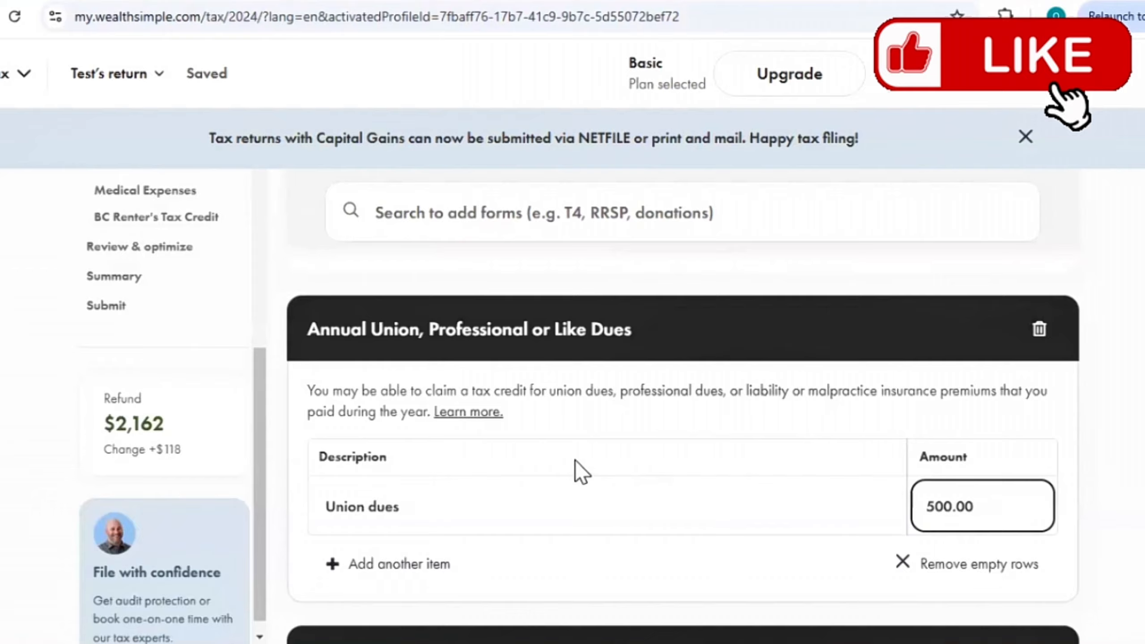
- Answer Yes to being a post-secondary student in 2024 and bring the T2202 tuition slip fields into view
{"action": "scroll", "coordinate": [574, 460], "scroll_direction": "down", "scroll_amount": 6}
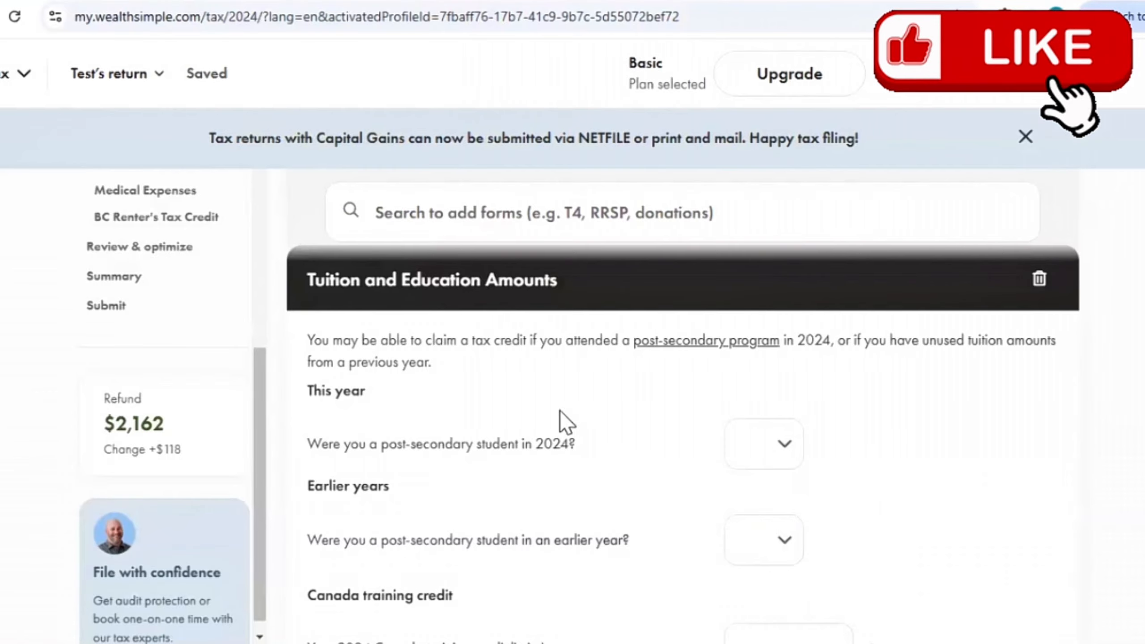
{"action": "left_click", "coordinate": [785, 444]}
{"action": "left_click", "coordinate": [767, 500]}
{"action": "scroll", "coordinate": [657, 433], "scroll_direction": "down", "scroll_amount": 2}
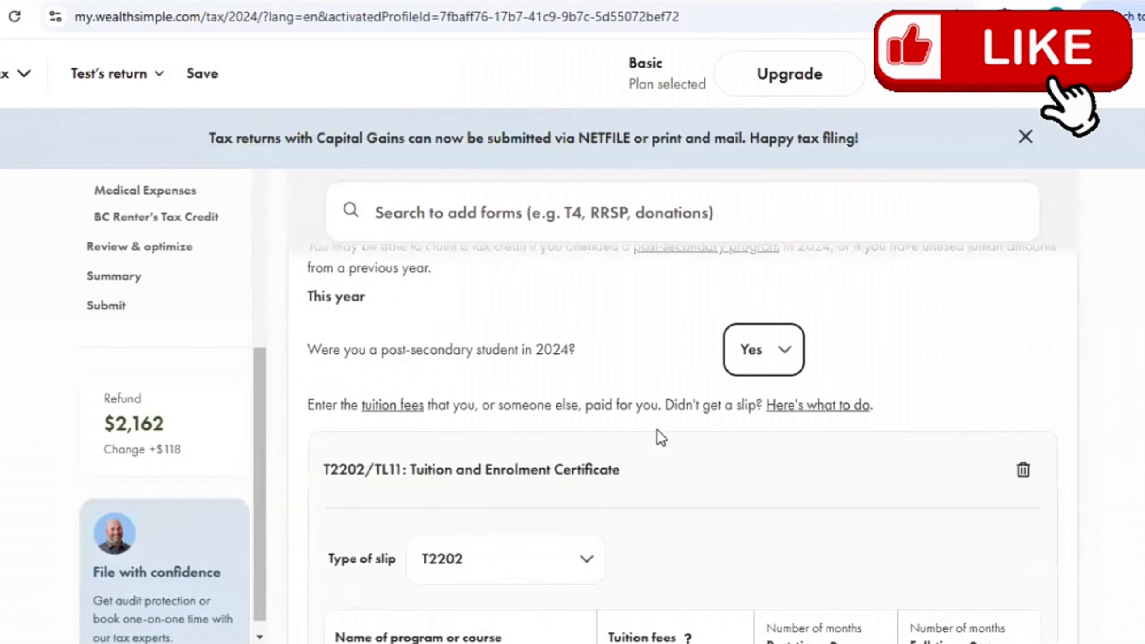
{"action": "scroll", "coordinate": [657, 430], "scroll_direction": "down", "scroll_amount": 3}
{"action": "scroll", "coordinate": [657, 429], "scroll_direction": "up", "scroll_amount": 1}
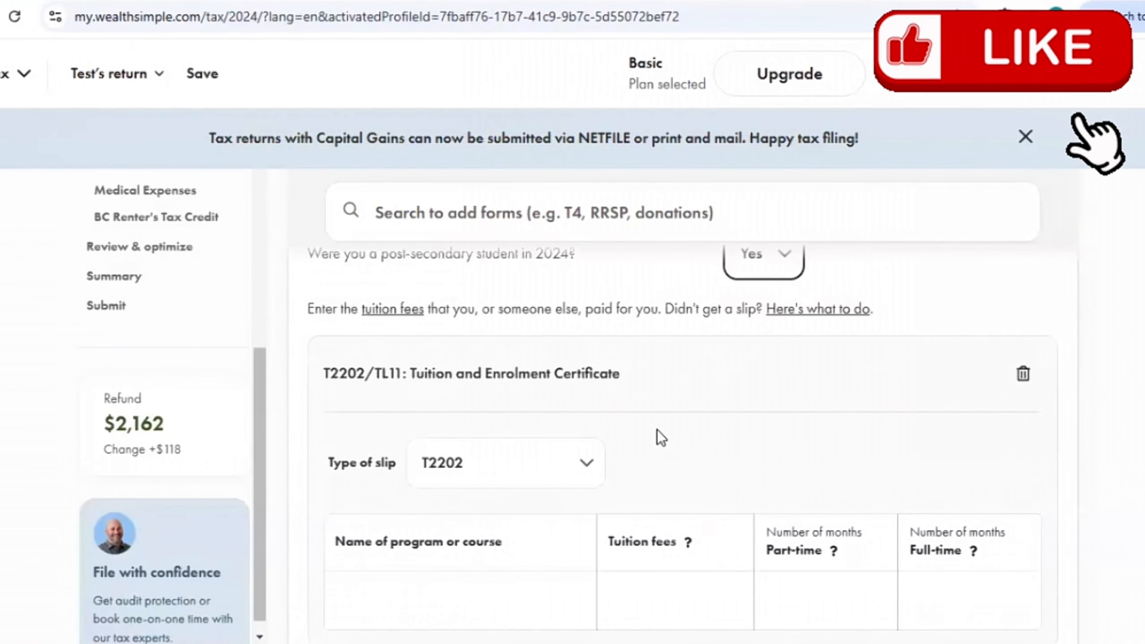
{"action": "scroll", "coordinate": [656, 429], "scroll_direction": "down", "scroll_amount": 2}
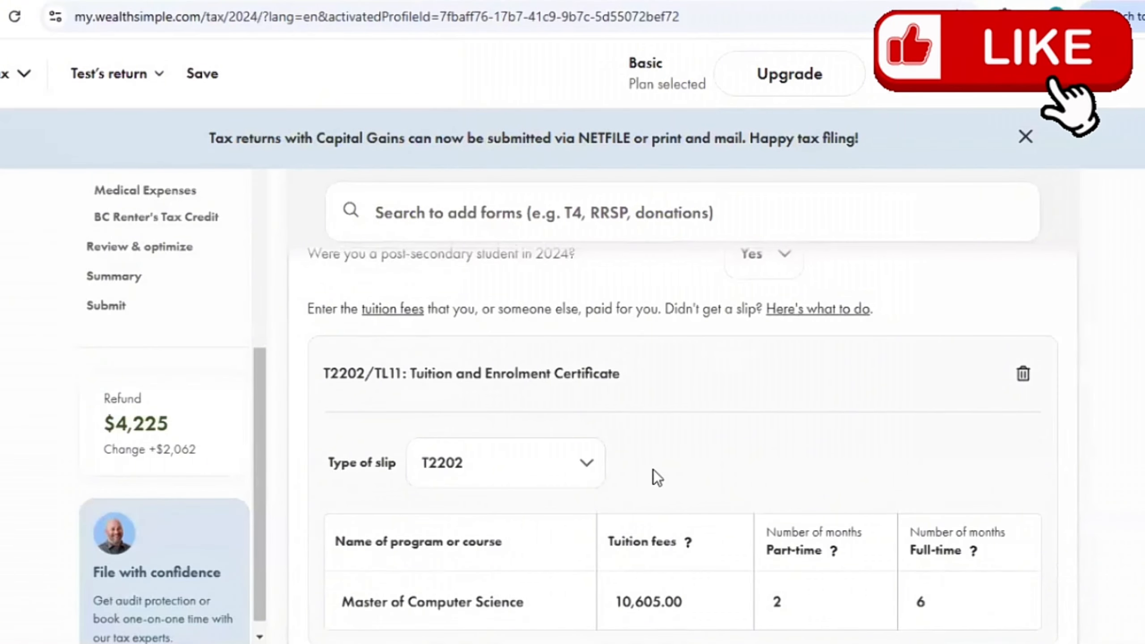
- Check the T2202 slip entry and answer No to having a disability or impairment that prevents full-time enrolment
{"action": "scroll", "coordinate": [653, 470], "scroll_direction": "down", "scroll_amount": 3}
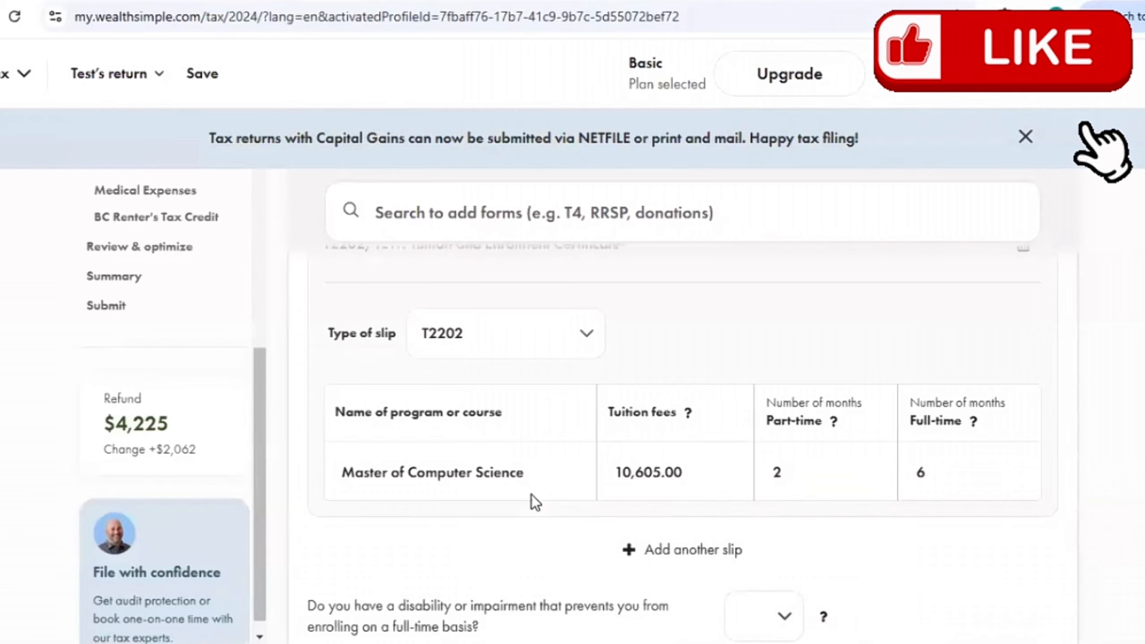
{"action": "scroll", "coordinate": [531, 498], "scroll_direction": "down", "scroll_amount": 1}
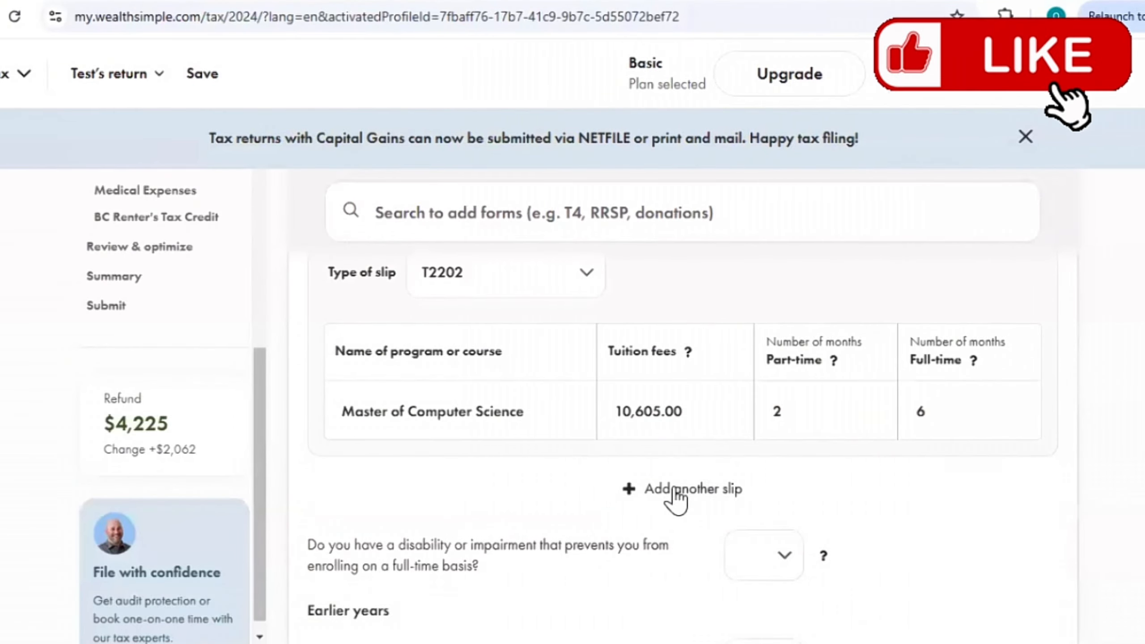
{"action": "scroll", "coordinate": [480, 500], "scroll_direction": "down", "scroll_amount": 2}
{"action": "scroll", "coordinate": [478, 492], "scroll_direction": "down", "scroll_amount": 4}
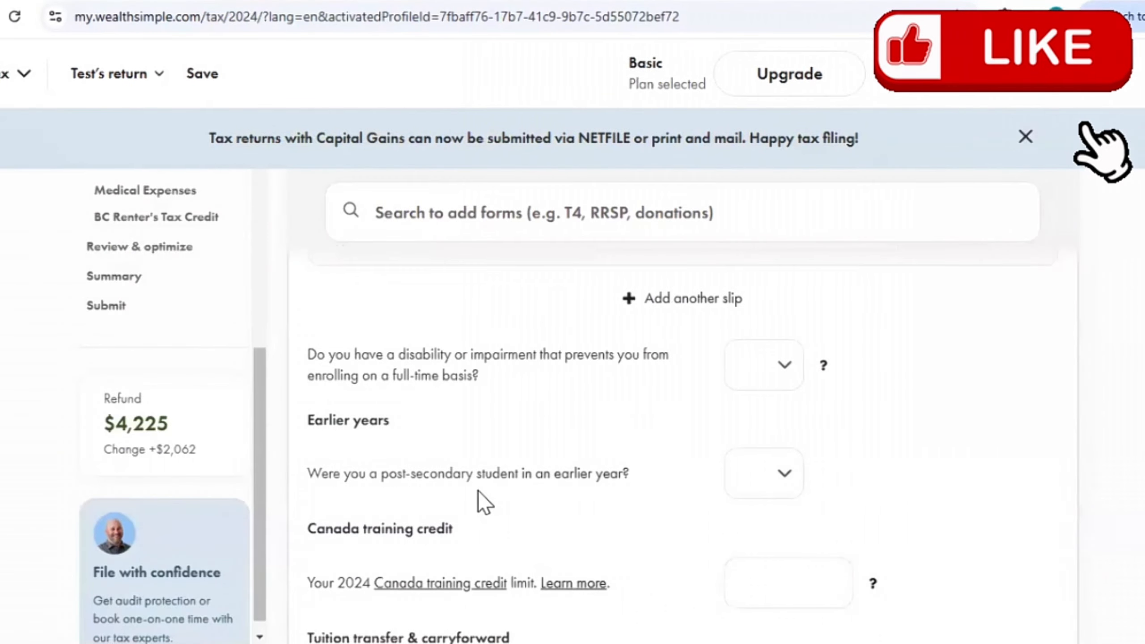
{"action": "scroll", "coordinate": [478, 489], "scroll_direction": "up", "scroll_amount": 2}
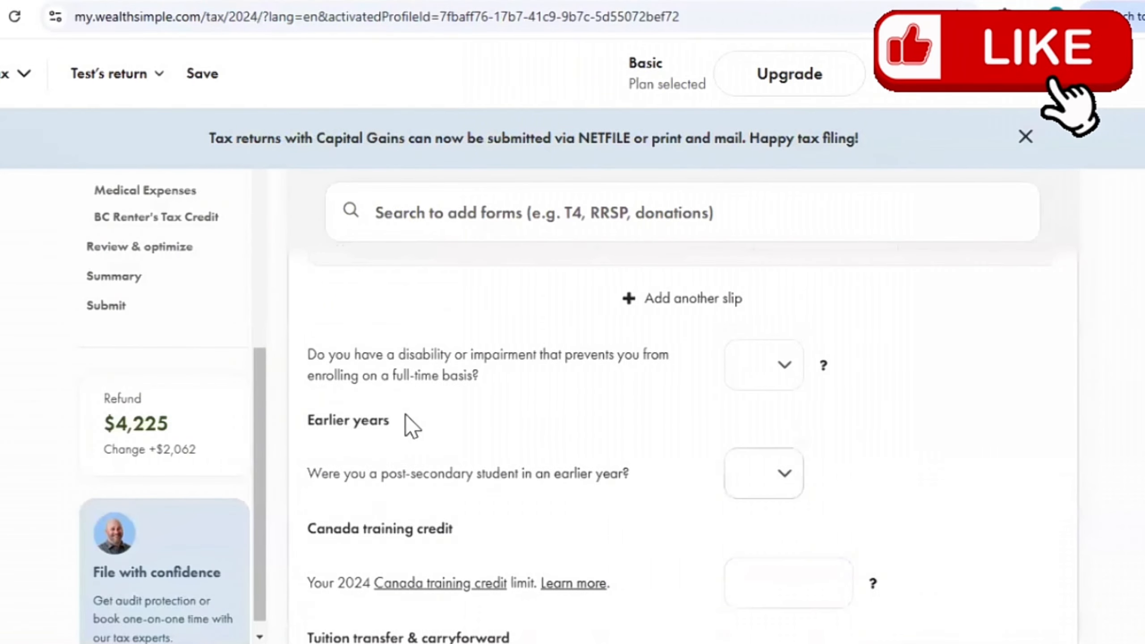
{"action": "left_click", "coordinate": [782, 367]}
{"action": "left_click", "coordinate": [749, 459]}
{"action": "scroll", "coordinate": [531, 457], "scroll_direction": "down", "scroll_amount": 2}
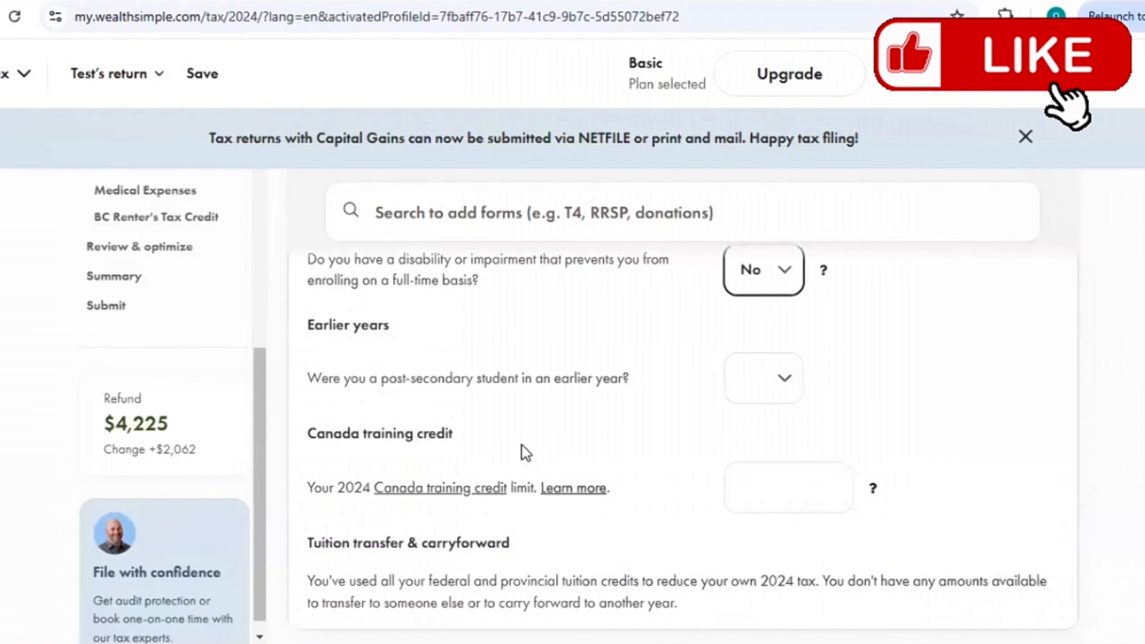
- Answer Yes to being a post-secondary student in an earlier year, and look over the unused tuition, training credit and RRSP contribution fields
{"action": "left_click", "coordinate": [769, 394]}
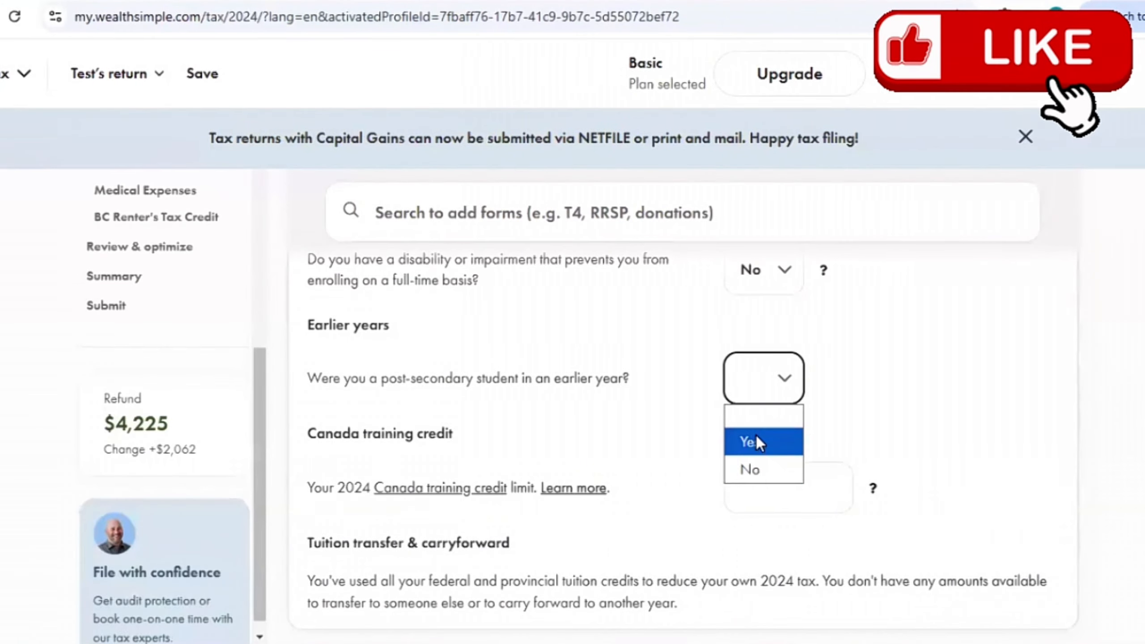
{"action": "left_click", "coordinate": [754, 441]}
{"action": "scroll", "coordinate": [581, 411], "scroll_direction": "down", "scroll_amount": 2}
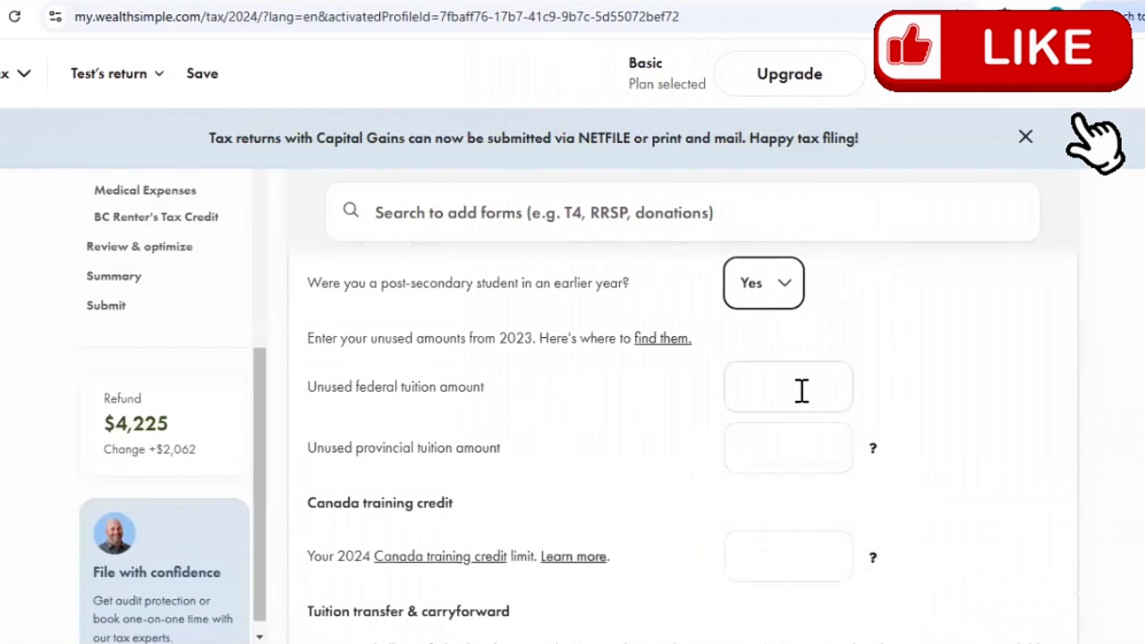
{"action": "scroll", "coordinate": [551, 430], "scroll_direction": "down", "scroll_amount": 2}
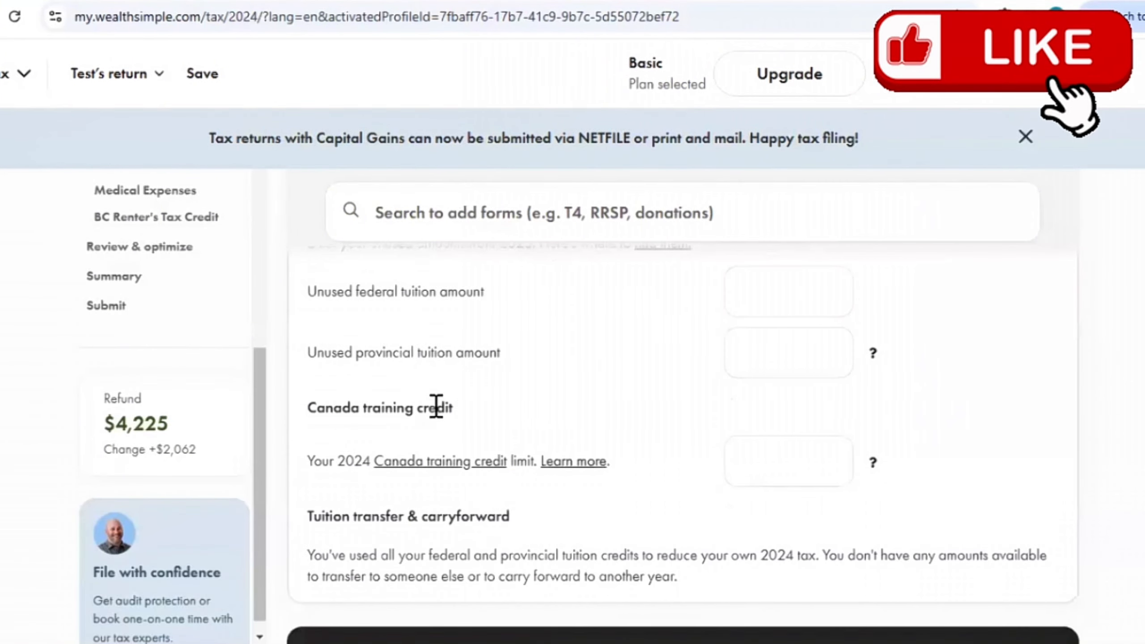
{"action": "scroll", "coordinate": [360, 392], "scroll_direction": "down", "scroll_amount": 2}
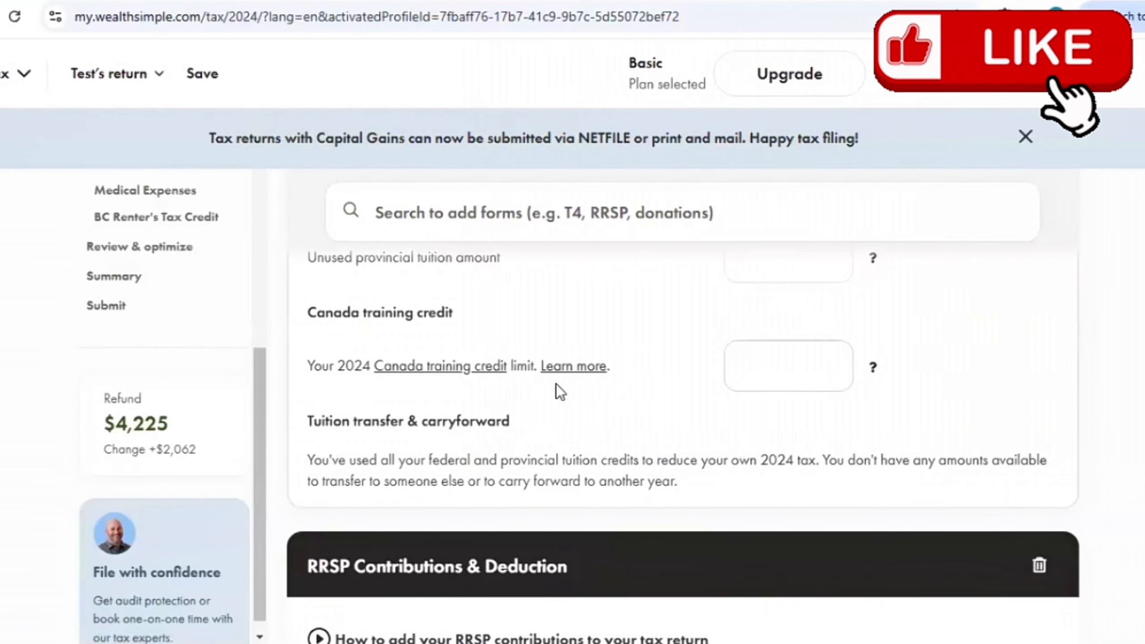
{"action": "scroll", "coordinate": [792, 373], "scroll_direction": "down", "scroll_amount": 5}
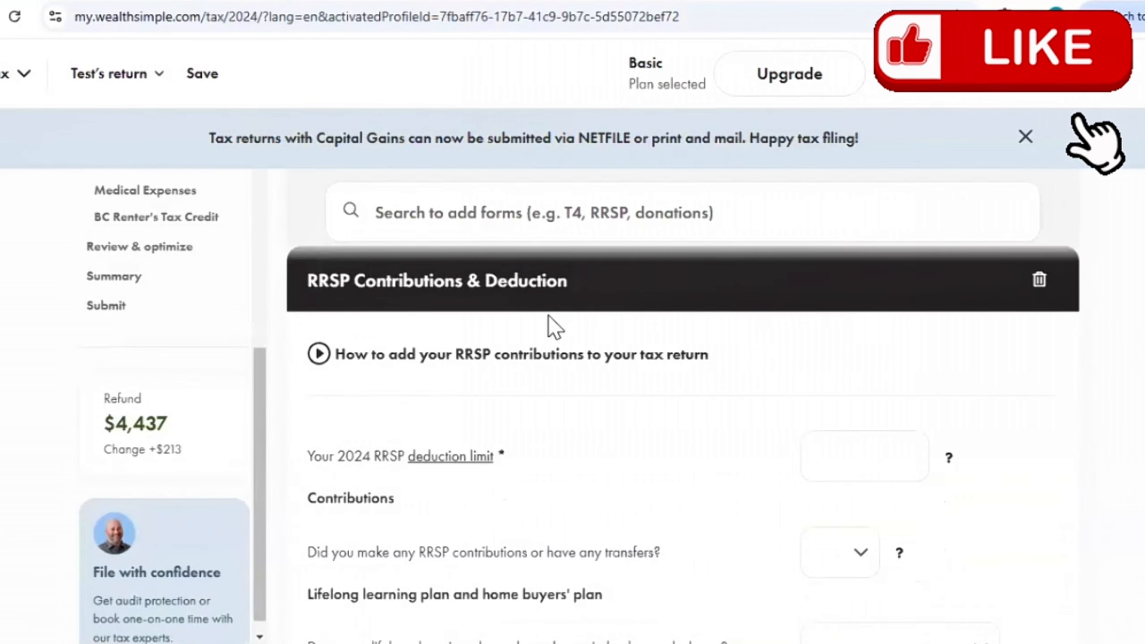